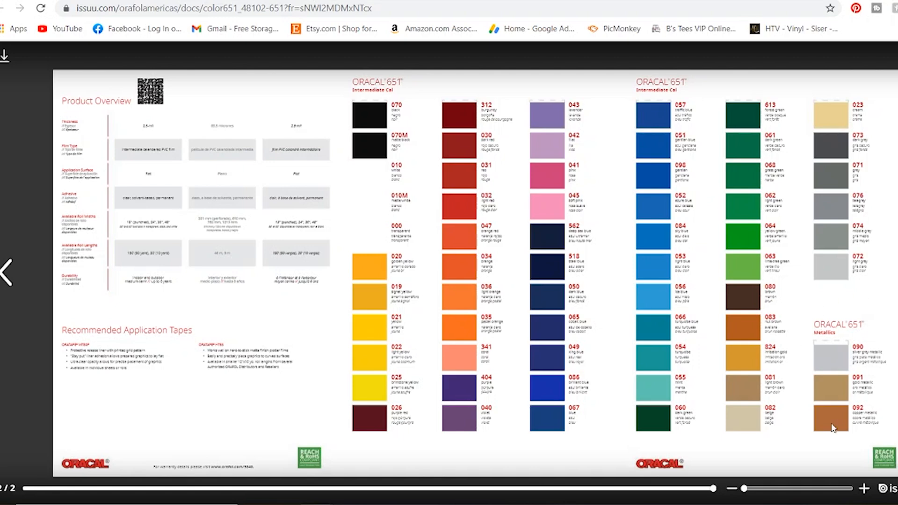
# - Capture a snip of the 019 signal yellow swatch with Snipping Tool and close it without saving
pyautogui.click(864, 489)
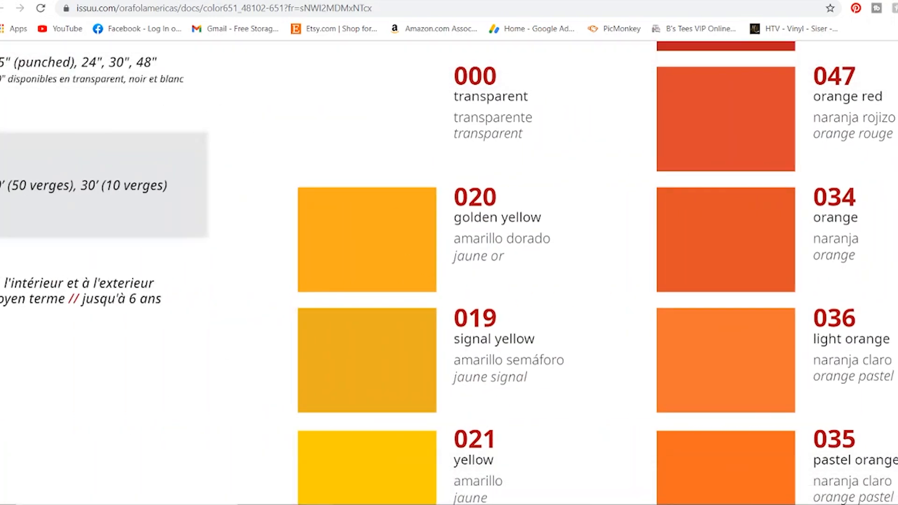
pyautogui.press('super+s')
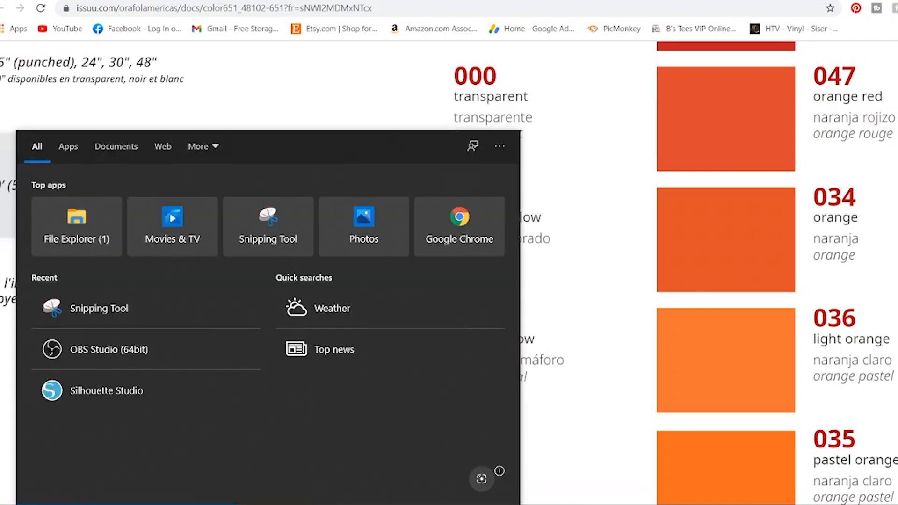
pyautogui.click(97, 305)
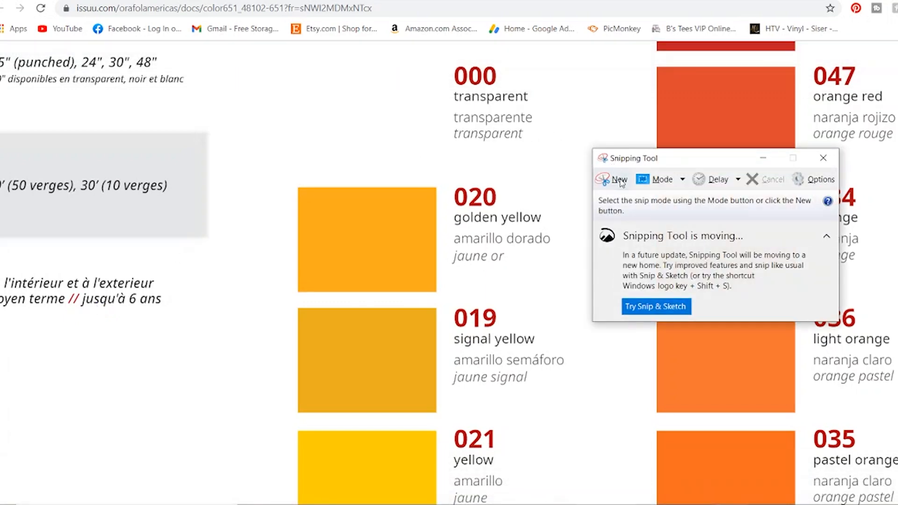
pyautogui.click(621, 180)
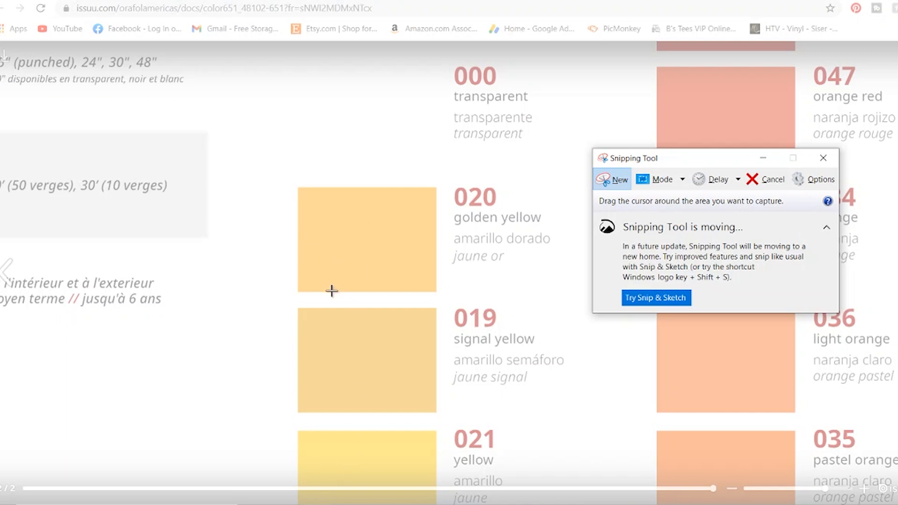
pyautogui.moveTo(307, 318); pyautogui.dragTo(432, 408)
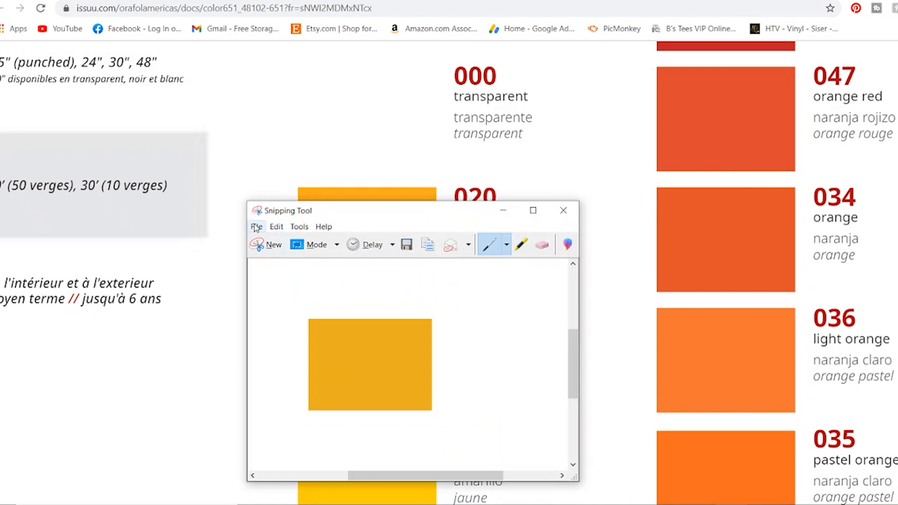
pyautogui.click(564, 210)
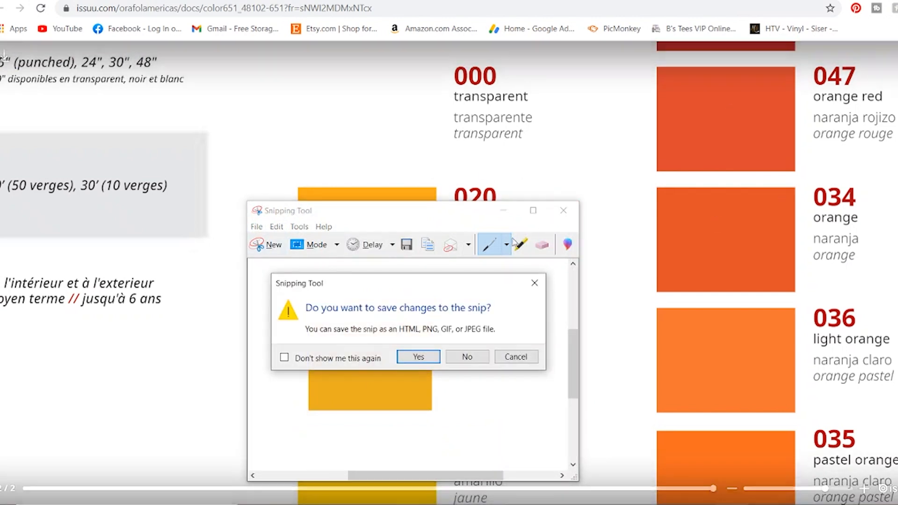
pyautogui.click(477, 357)
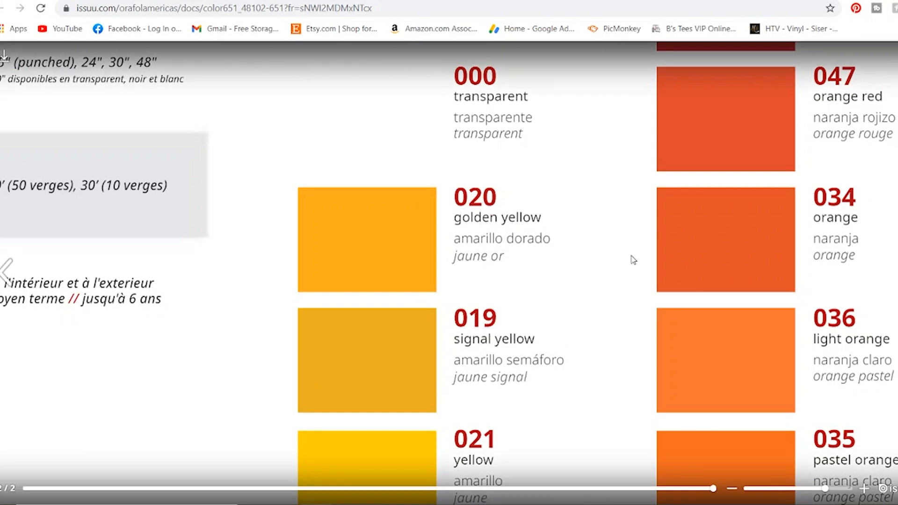
pyautogui.hscroll(10, 637, 255)
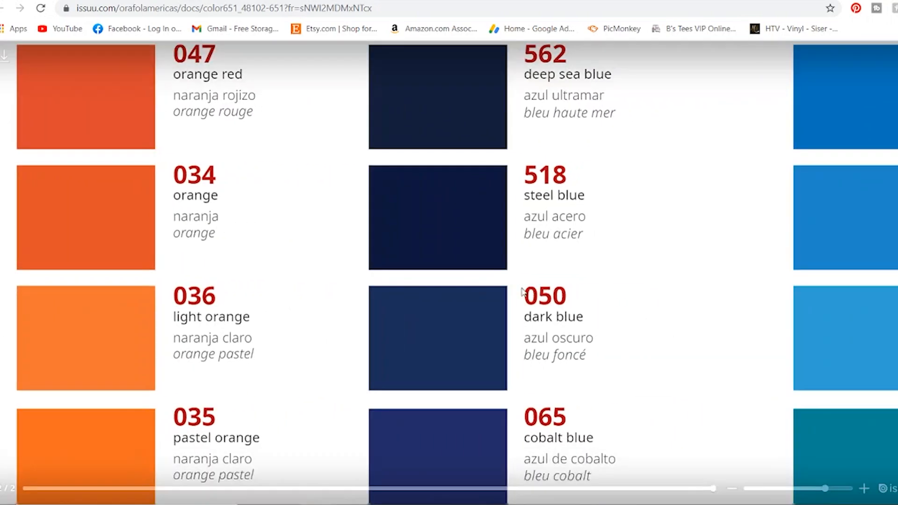
pyautogui.moveTo(522, 293); pyautogui.dragTo(168, 264)
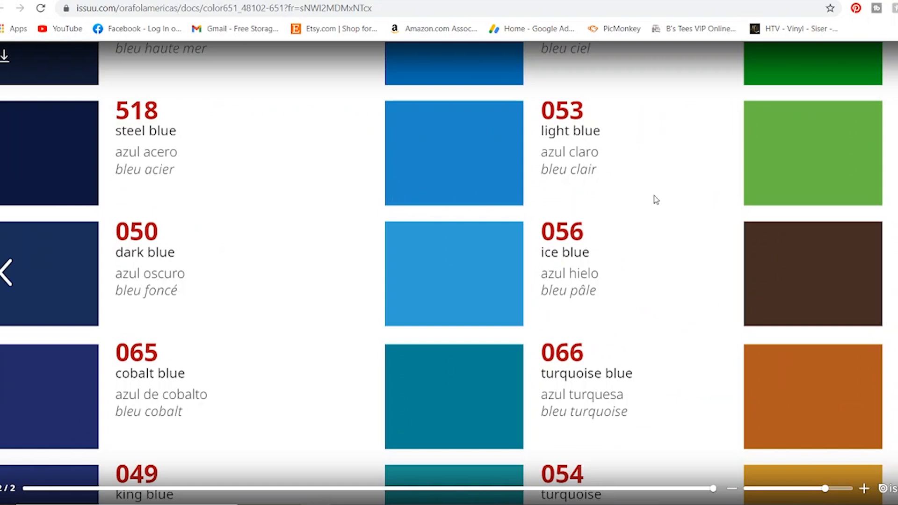
pyautogui.moveTo(682, 147); pyautogui.dragTo(647, 454)
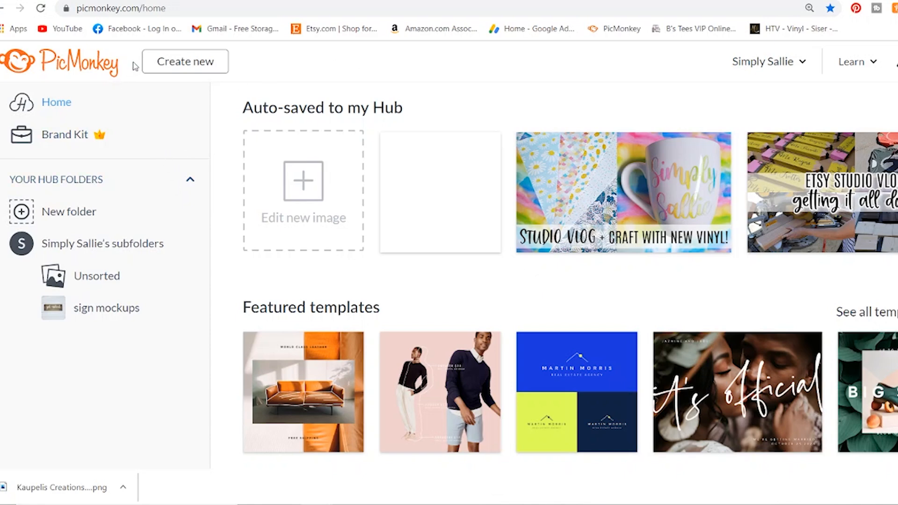
# - In PicMonkey, create a blank canvas from the 2000 x 2000 px Etsy Item Listing Photo preset
pyautogui.click(192, 65)
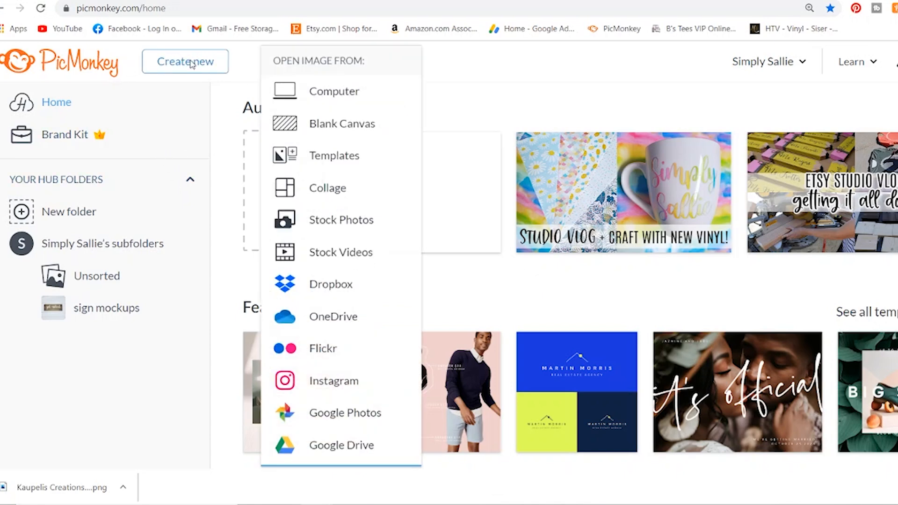
pyautogui.click(327, 125)
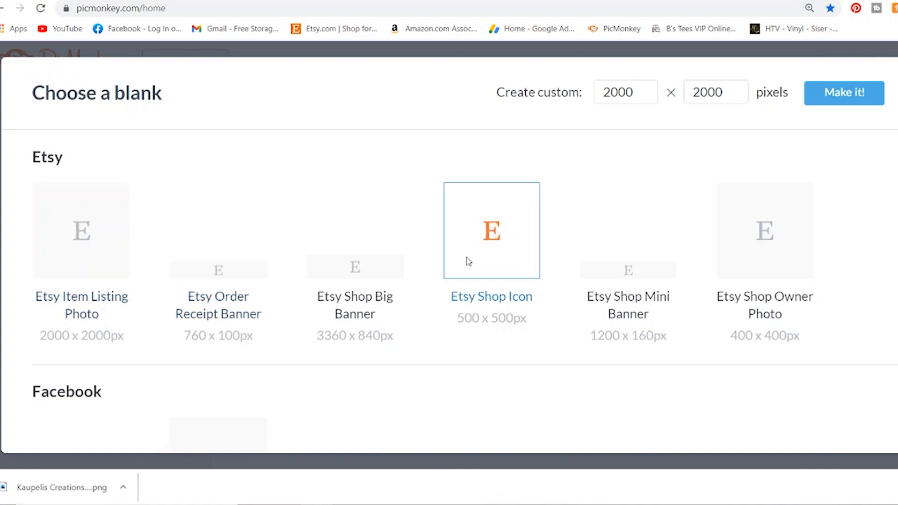
pyautogui.click(66, 250)
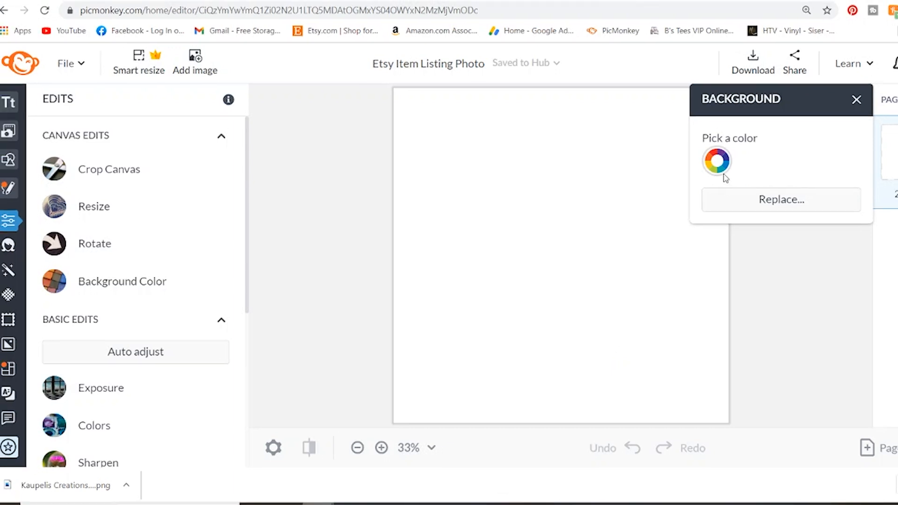
# - Add a text box near the top of the canvas reading "Vinyl Color Chart"
pyautogui.moveTo(7, 261)
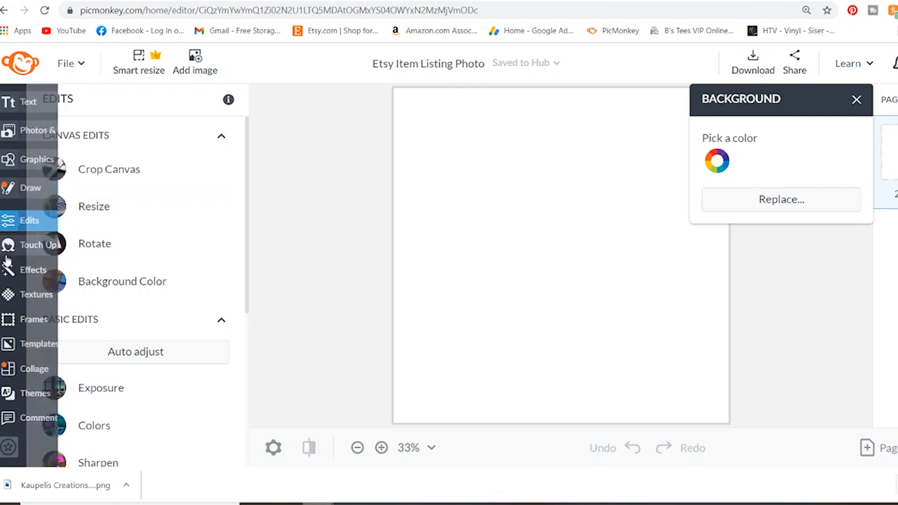
pyautogui.click(35, 104)
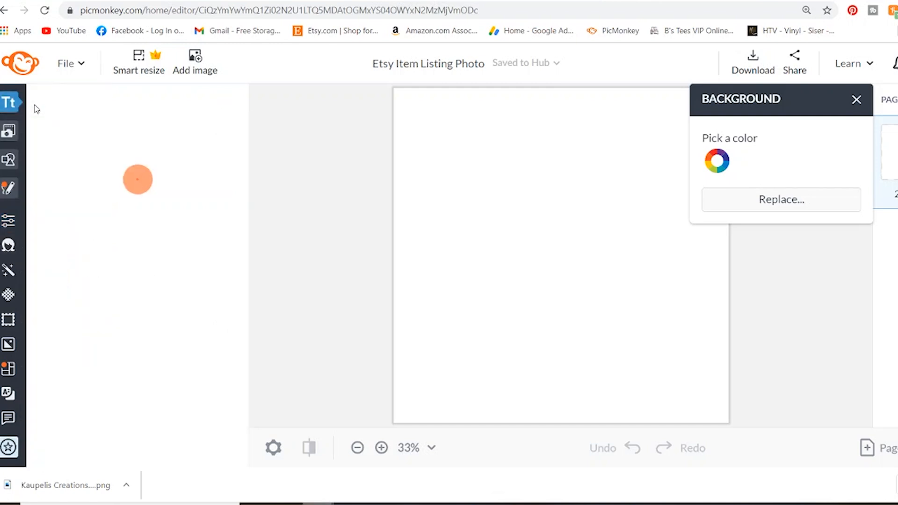
pyautogui.click(134, 147)
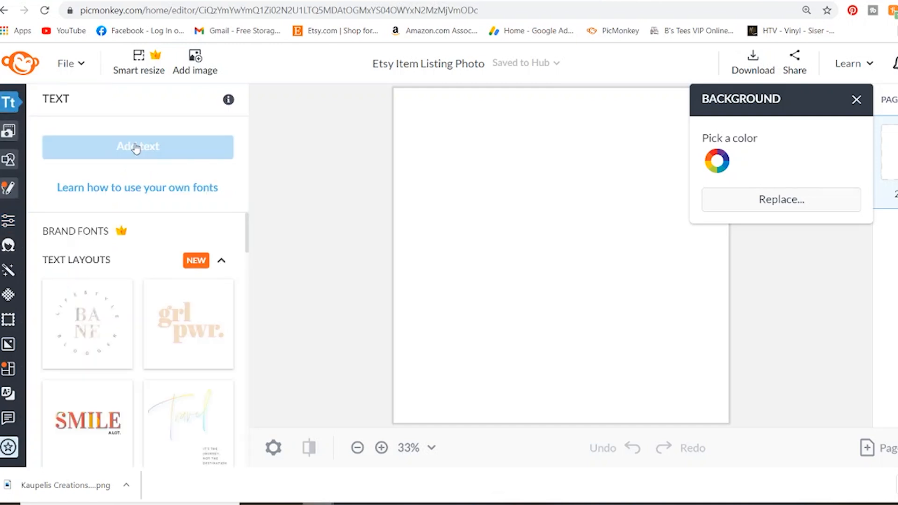
pyautogui.moveTo(573, 258); pyautogui.dragTo(571, 139)
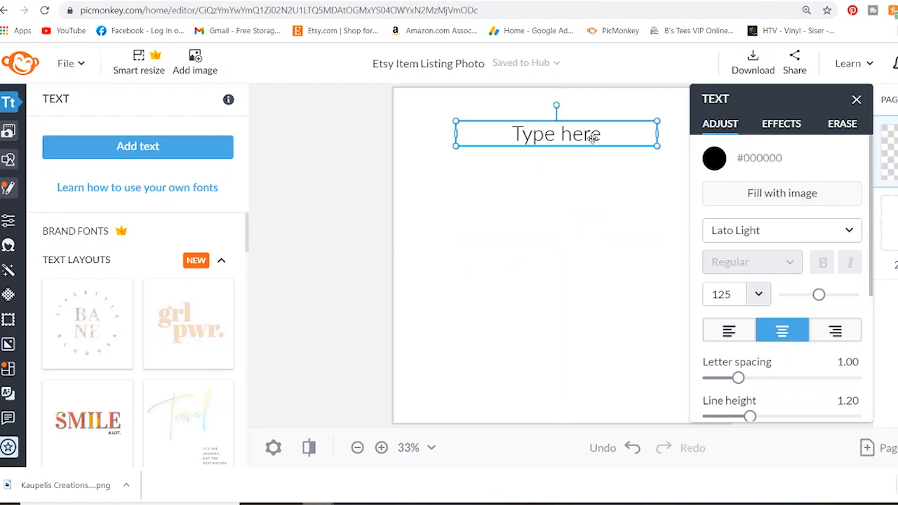
pyautogui.doubleClick(574, 137)
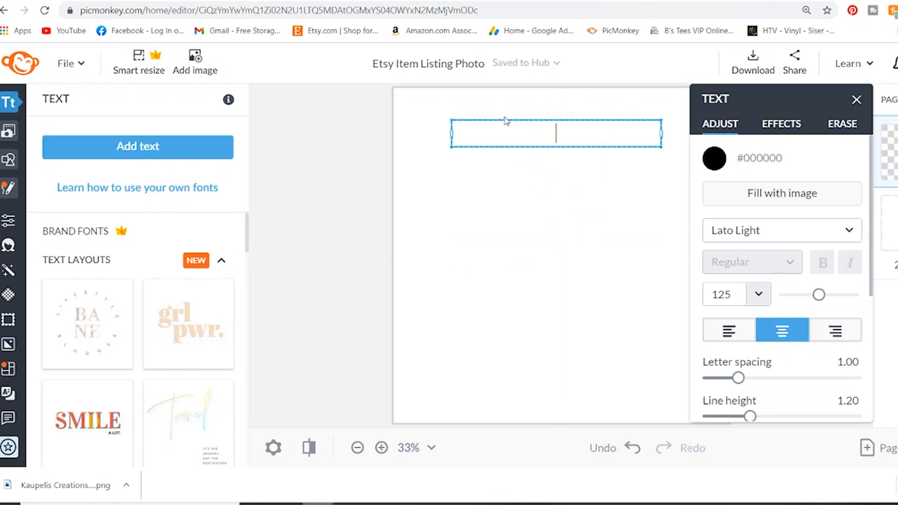
pyautogui.write('Vinyl Color Chart')
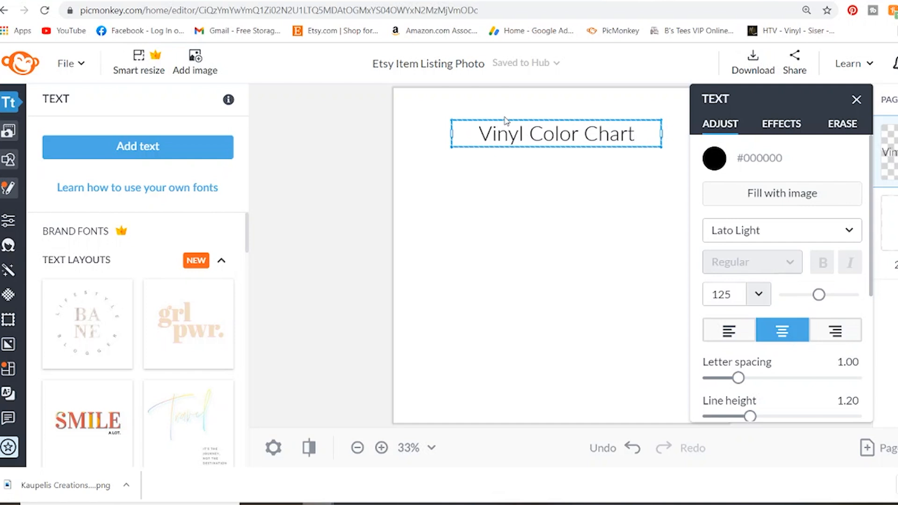
# - Change the font of the whole "Vinyl Color Chart" title to Goldie Rainbow Regular
pyautogui.moveTo(637, 130); pyautogui.dragTo(459, 155)
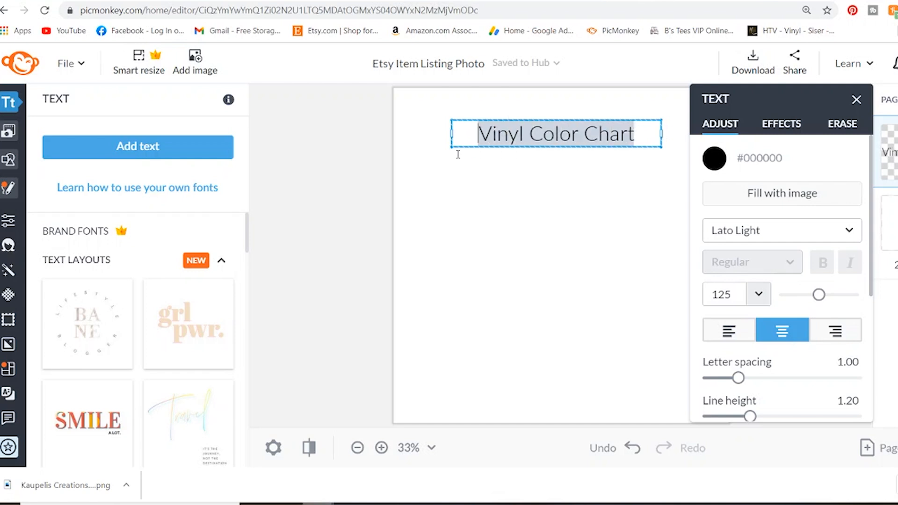
pyautogui.click(857, 240)
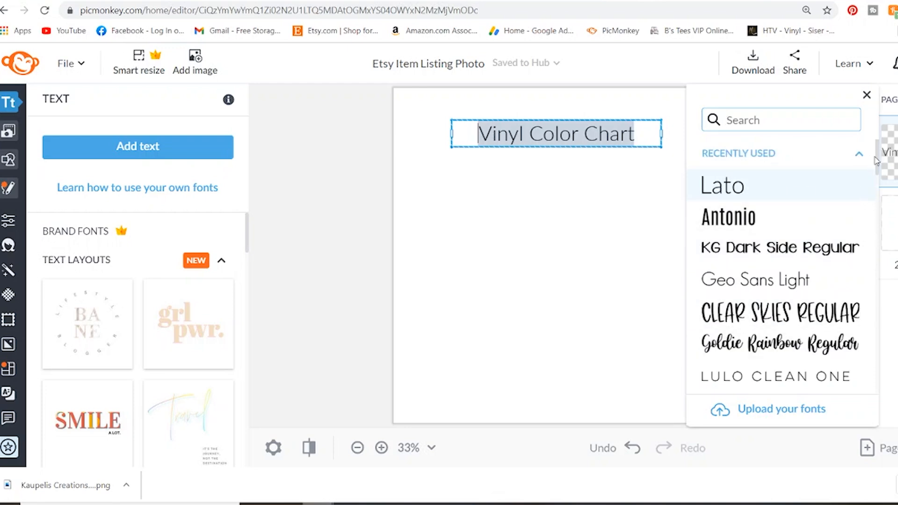
pyautogui.click(859, 154)
pyautogui.scroll(-1, 849, 173)
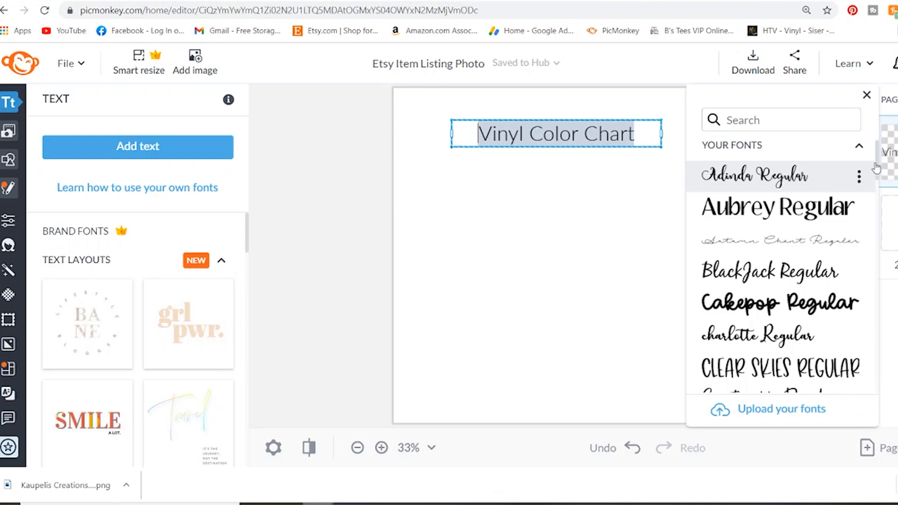
pyautogui.moveTo(877, 168); pyautogui.dragTo(888, 155)
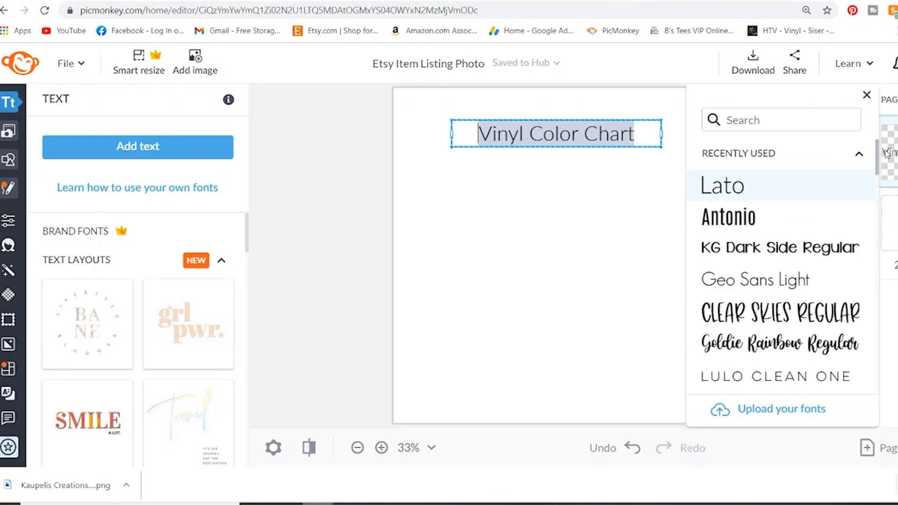
pyautogui.scroll(-1, 880, 162)
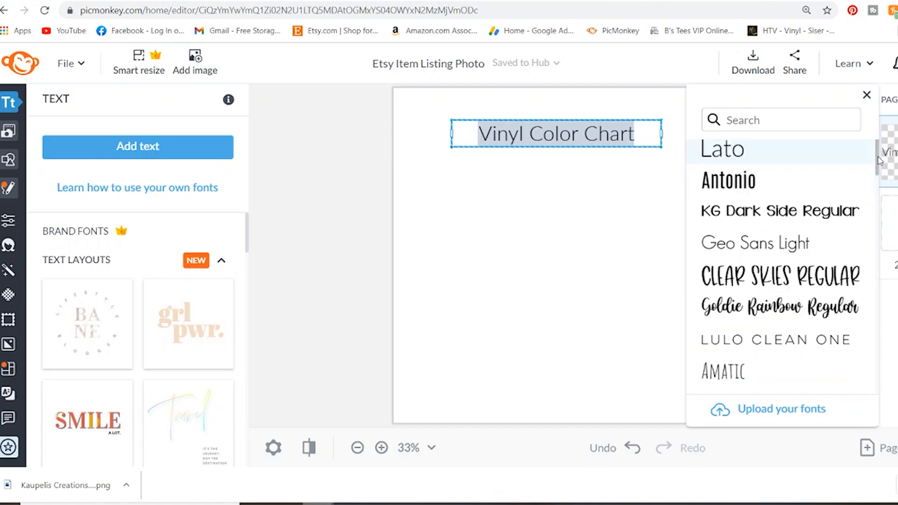
pyautogui.scroll(-2, 880, 162)
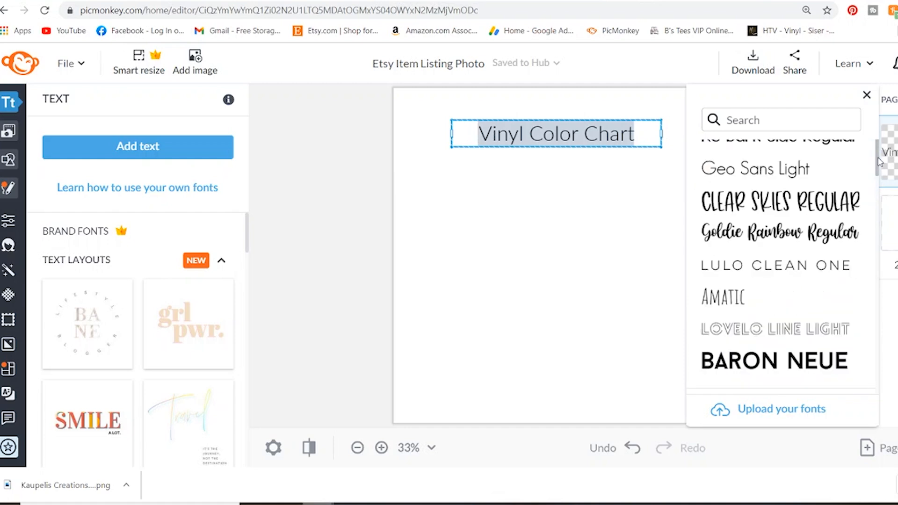
pyautogui.click(790, 236)
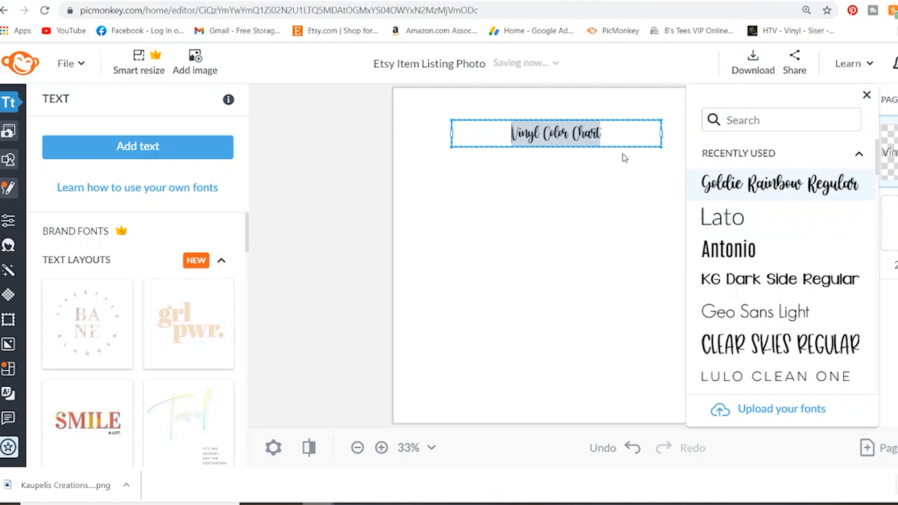
pyautogui.click(604, 131)
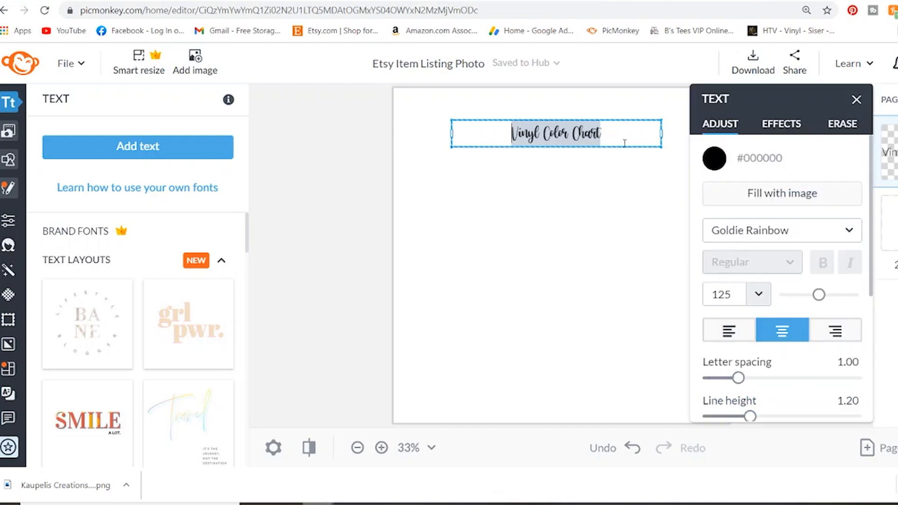
# - Enlarge the title to about size 377 and place it centred across the top of the canvas
pyautogui.moveTo(819, 294); pyautogui.dragTo(851, 296)
pyautogui.moveTo(766, 92); pyautogui.dragTo(273, 186)
pyautogui.moveTo(622, 145); pyautogui.dragTo(605, 148)
pyautogui.moveTo(282, 192); pyautogui.dragTo(318, 166)
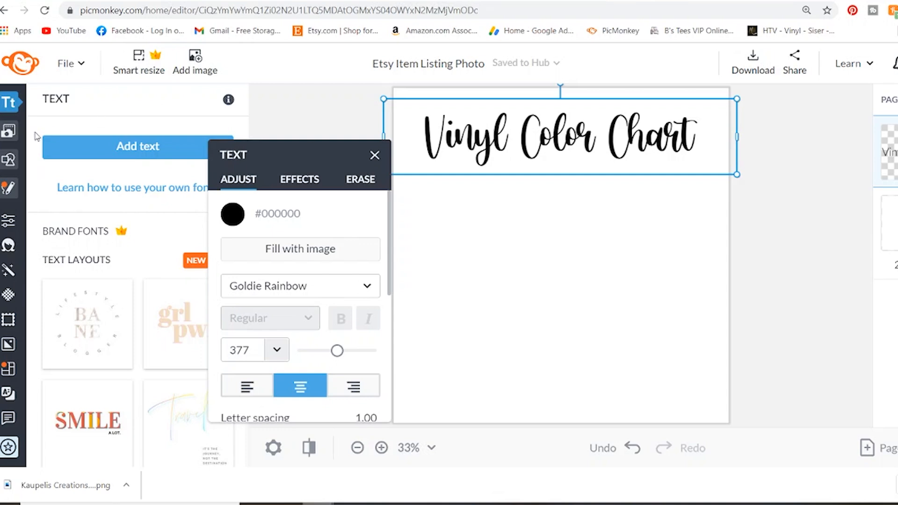
# - Open the Basic graphics collection and move the text settings clear of the graphics list
pyautogui.moveTo(30, 164)
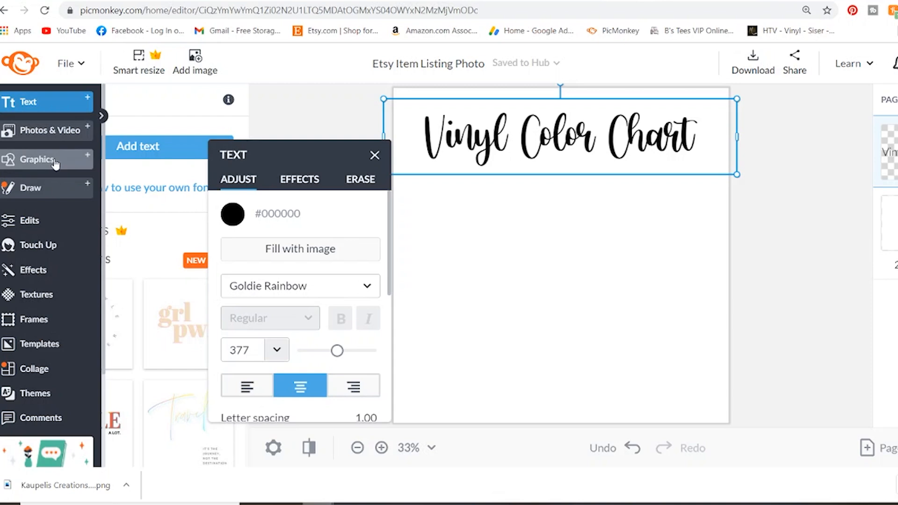
pyautogui.click(55, 164)
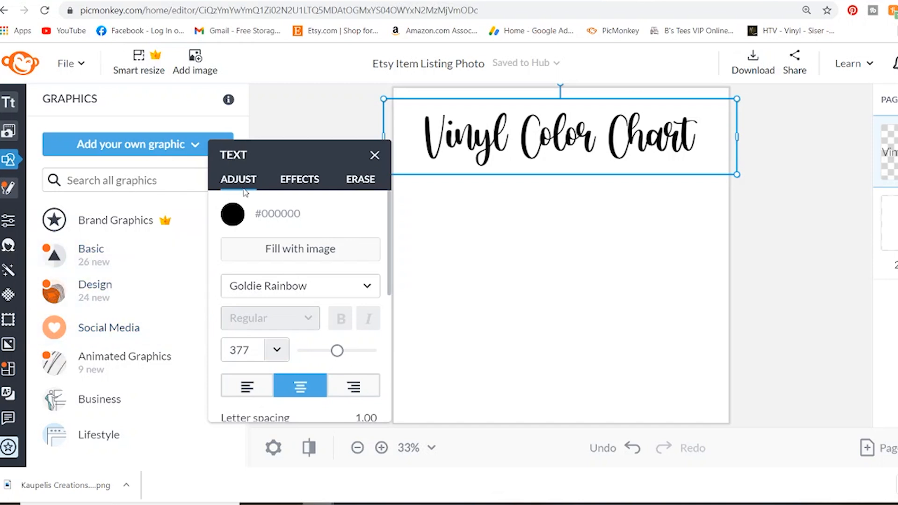
pyautogui.moveTo(251, 152); pyautogui.dragTo(868, 124)
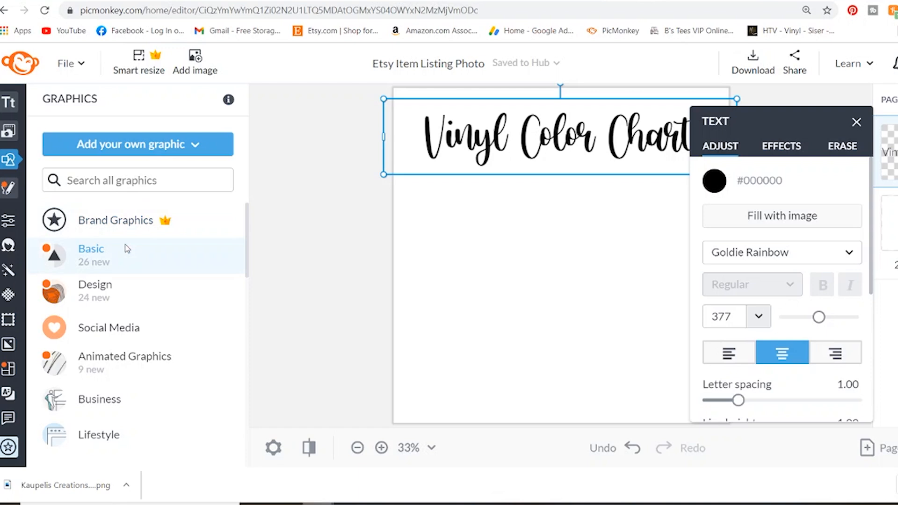
pyautogui.click(82, 263)
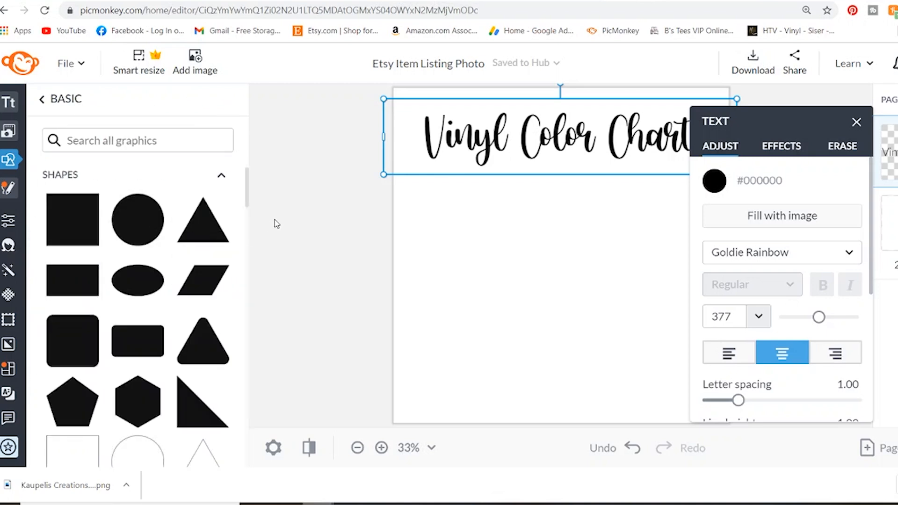
# - Browse the categories of the Basic graphics collection for a shape suitable as a color swatch
pyautogui.moveTo(251, 188)
pyautogui.mouseDown()
pyautogui.moveTo(248, 246)
pyautogui.moveTo(247, 164)
pyautogui.moveTo(248, 199)
pyautogui.mouseUp()
pyautogui.click(221, 188)
pyautogui.click(222, 220)
pyautogui.click(221, 252)
pyautogui.click(222, 285)
pyautogui.click(225, 316)
pyautogui.click(221, 241)
pyautogui.click(220, 274)
pyautogui.click(195, 310)
pyautogui.scroll(-3, 223, 311)
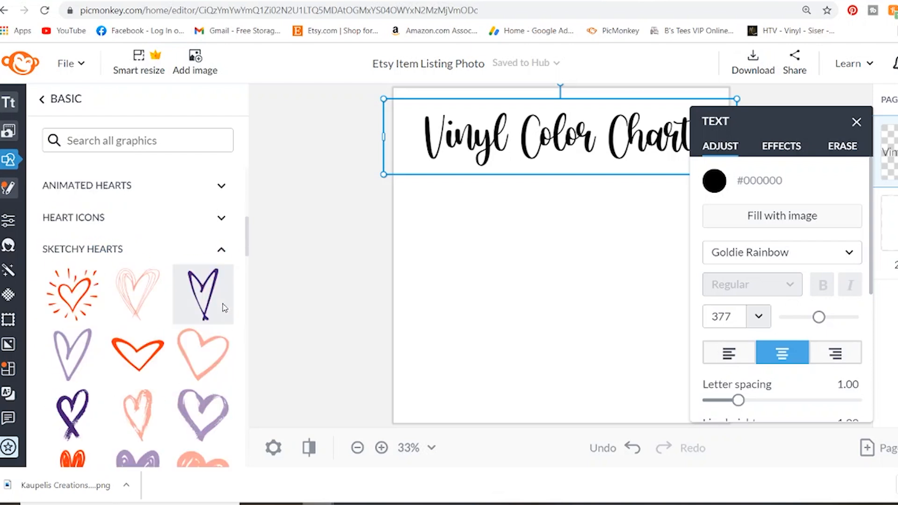
pyautogui.scroll(-10, 222, 308)
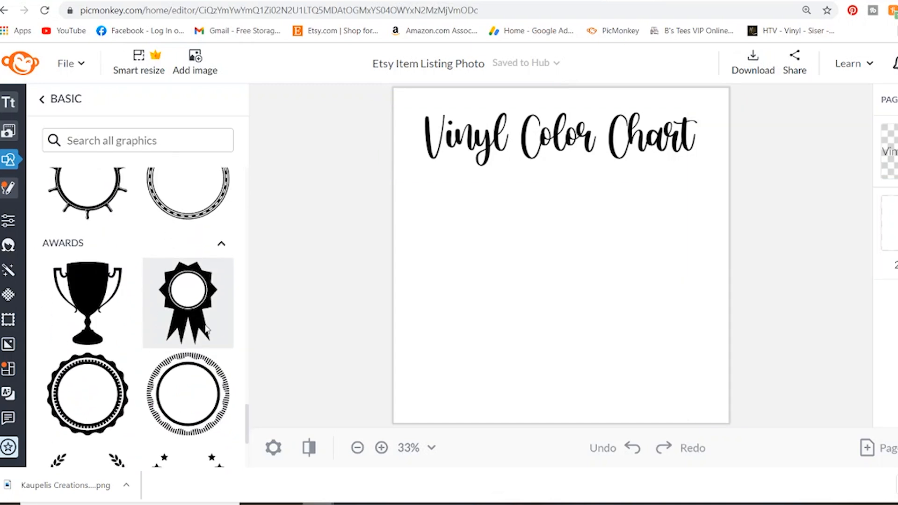
pyautogui.scroll(-1, 192, 320)
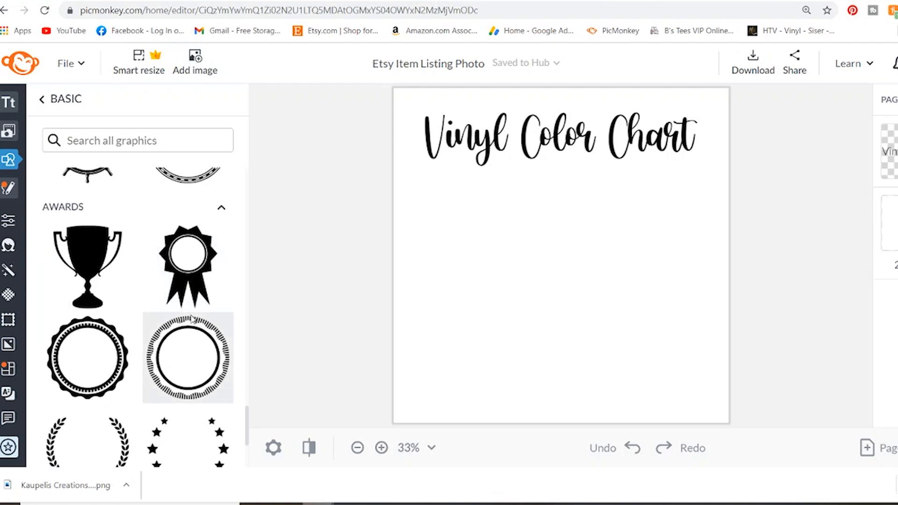
pyautogui.scroll(-2, 192, 320)
pyautogui.scroll(-6, 192, 319)
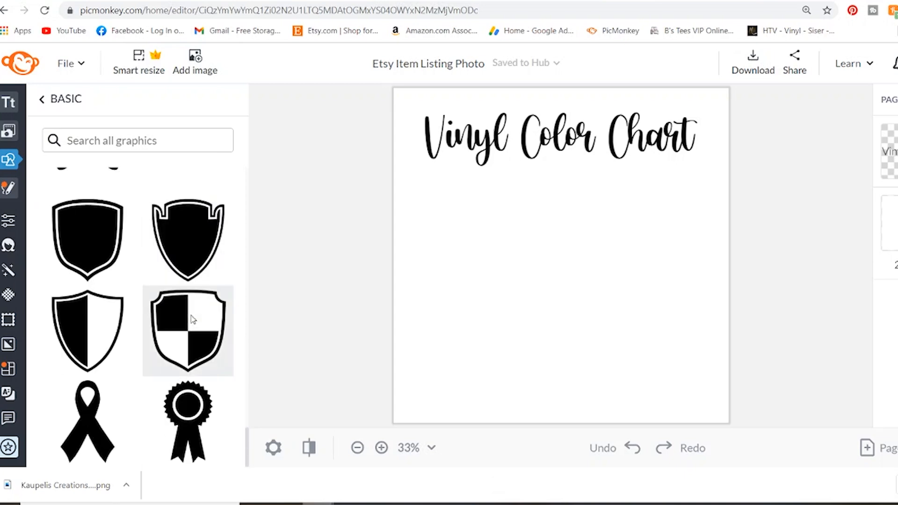
pyautogui.scroll(-12, 192, 319)
pyautogui.scroll(3, 213, 356)
pyautogui.moveTo(248, 403); pyautogui.dragTo(243, 177)
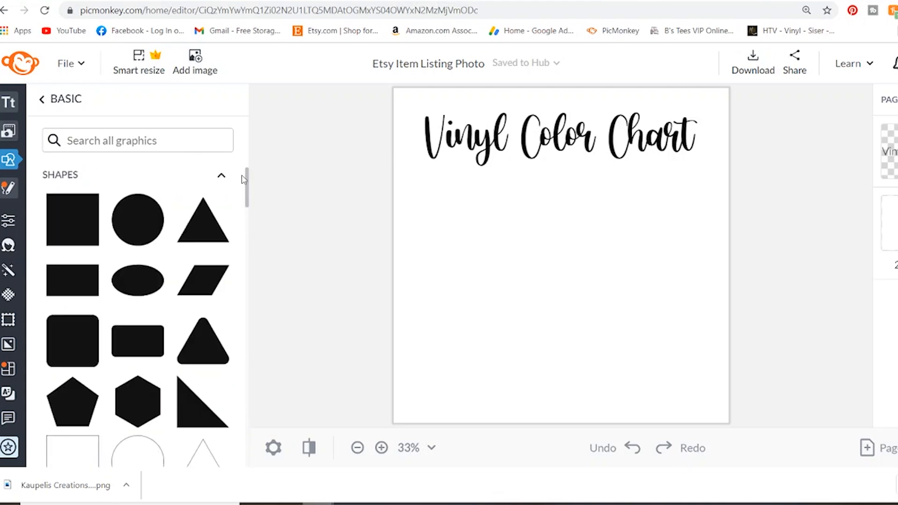
# - Add a solid circle, shrink it to swatch size below the start of the title, and move the graphic settings off the canvas
pyautogui.click(136, 227)
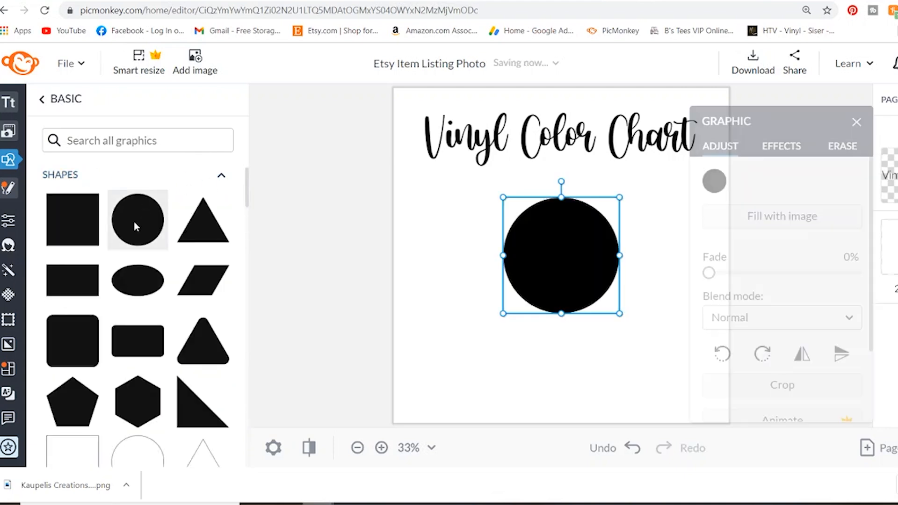
pyautogui.moveTo(621, 194); pyautogui.dragTo(478, 191)
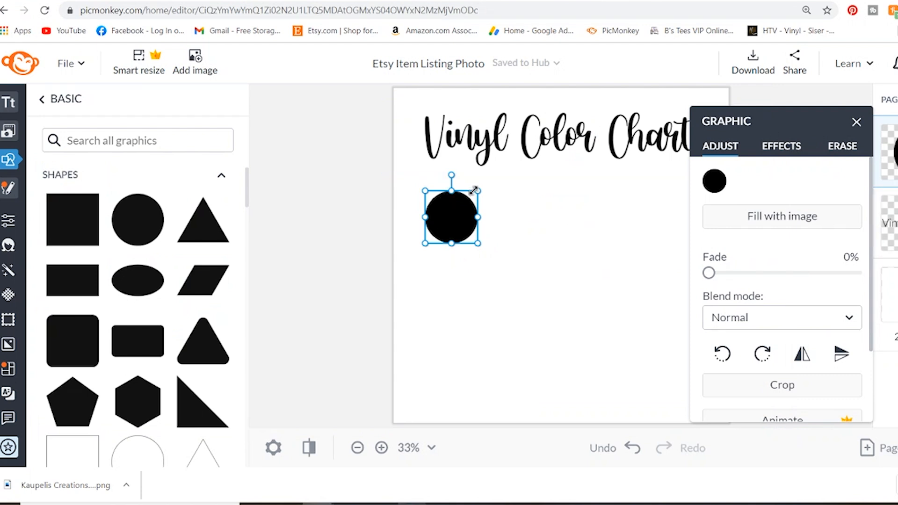
pyautogui.moveTo(476, 191); pyautogui.dragTo(439, 215)
pyautogui.moveTo(802, 116); pyautogui.dragTo(438, 163)
pyautogui.moveTo(146, 117); pyautogui.dragTo(87, 122)
pyautogui.moveTo(448, 214); pyautogui.dragTo(445, 215)
# - Duplicate the circle, then duplicate the resulting pair, to form a spaced row of four circles under the title
pyautogui.rightClick(445, 215)
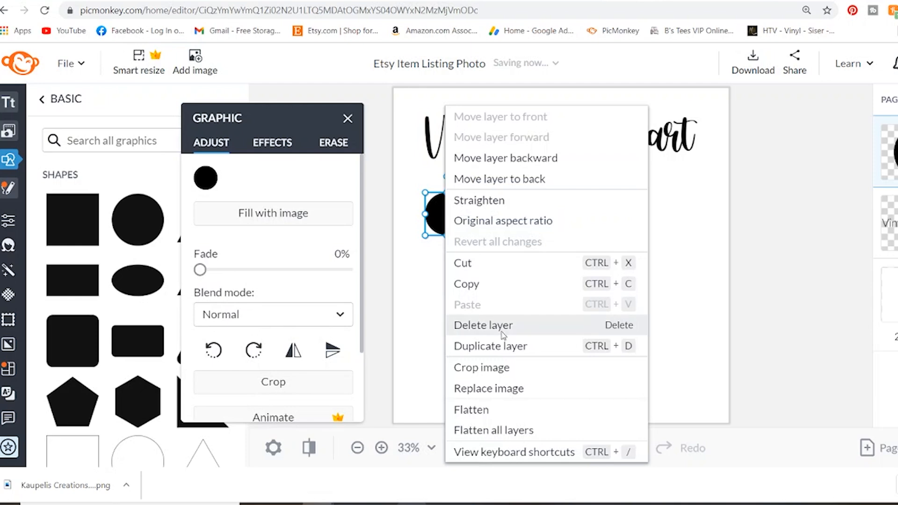
pyautogui.click(526, 346)
pyautogui.moveTo(452, 218); pyautogui.dragTo(509, 215)
pyautogui.moveTo(437, 189); pyautogui.dragTo(523, 229)
pyautogui.rightClick(501, 207)
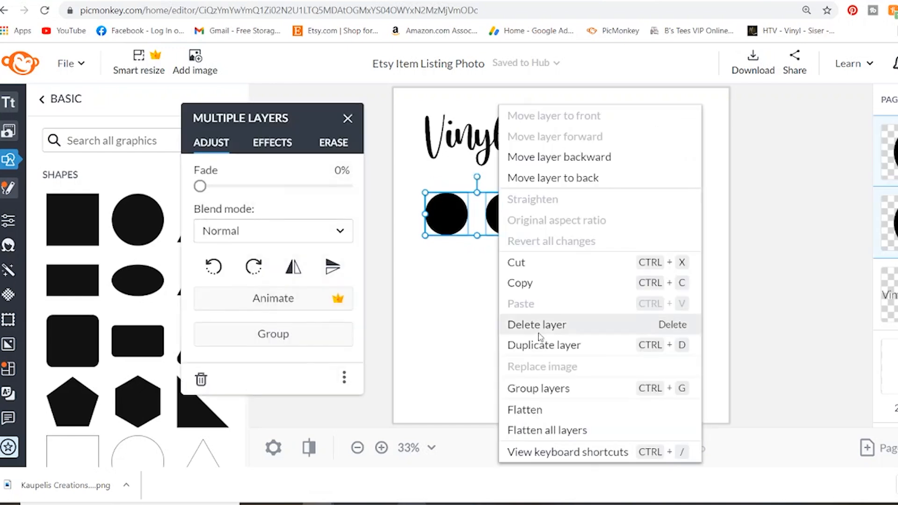
pyautogui.click(557, 348)
pyautogui.moveTo(510, 216); pyautogui.dragTo(627, 211)
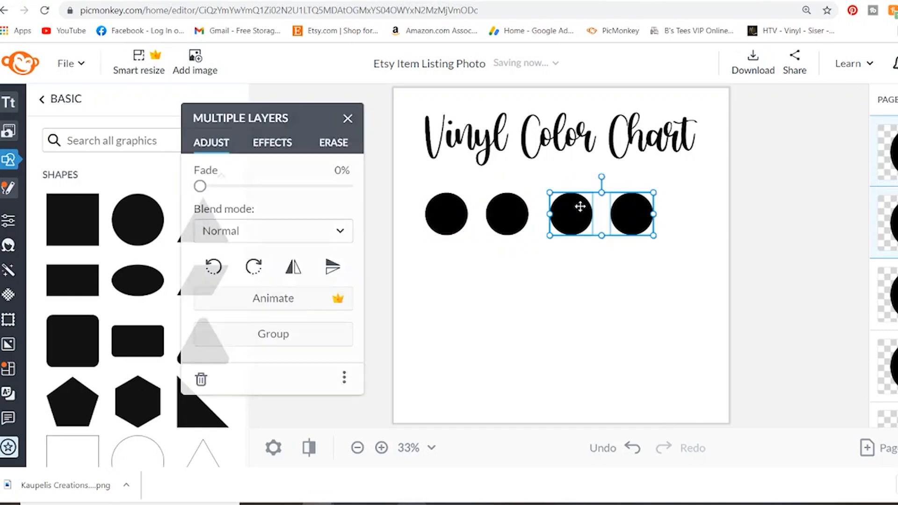
# - Duplicate the row of four circles downward to build a grid of four rows
pyautogui.moveTo(411, 190); pyautogui.dragTo(632, 268)
pyautogui.rightClick(644, 220)
pyautogui.click(706, 345)
pyautogui.click(409, 207)
pyautogui.moveTo(409, 206); pyautogui.dragTo(629, 272)
pyautogui.rightClick(630, 276)
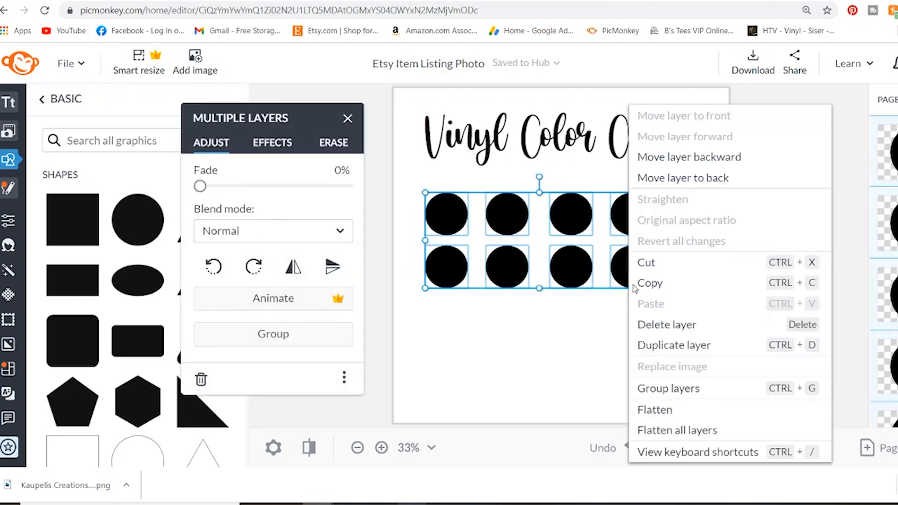
pyautogui.click(695, 353)
pyautogui.moveTo(581, 226); pyautogui.dragTo(580, 317)
# - Duplicate the fourth column of circles and place the copy beside it as a fifth column
pyautogui.moveTo(663, 186); pyautogui.dragTo(632, 366)
pyautogui.rightClick(633, 365)
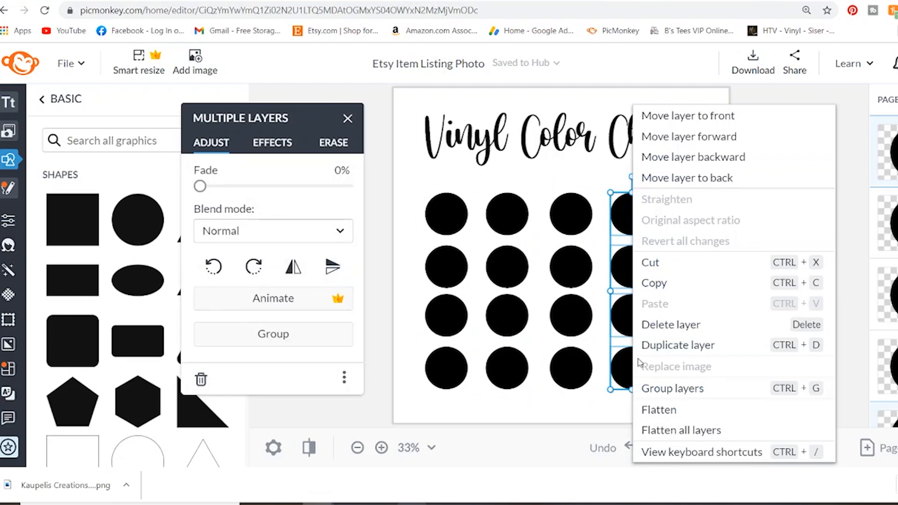
pyautogui.click(678, 345)
pyautogui.moveTo(632, 215); pyautogui.dragTo(685, 216)
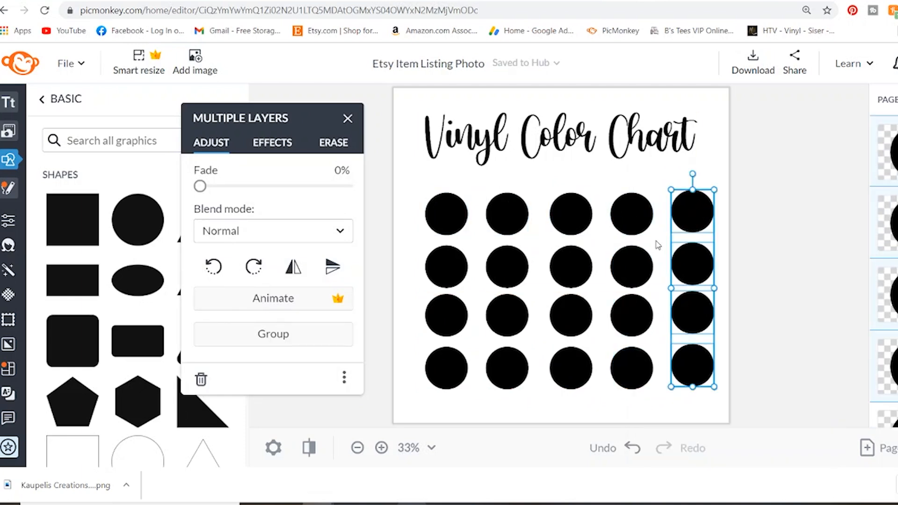
# - Shift the grid up and toward the canvas's left edge, and add a fifth row of three circles below it
pyautogui.moveTo(421, 184); pyautogui.dragTo(490, 351)
pyautogui.rightClick(490, 350)
pyautogui.click(543, 345)
pyautogui.moveTo(551, 347); pyautogui.dragTo(498, 398)
pyautogui.click(461, 250)
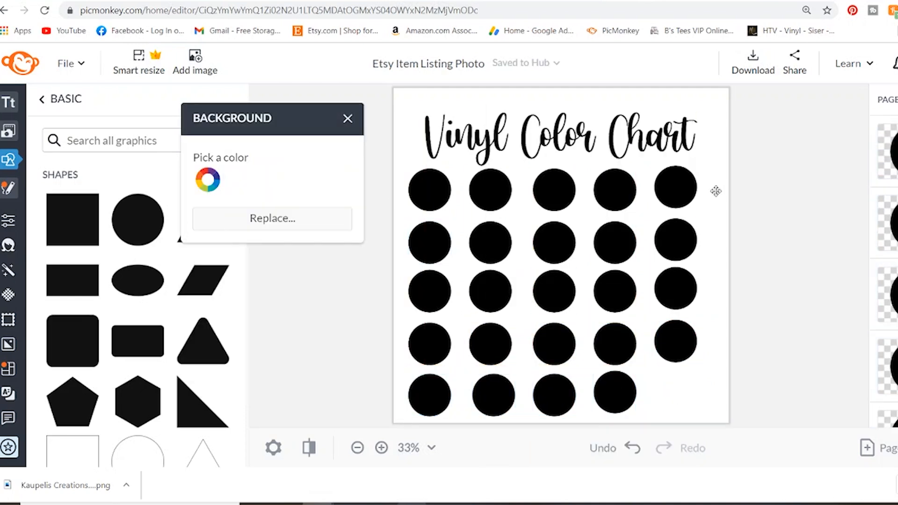
pyautogui.click(626, 400)
pyautogui.press('Delete')
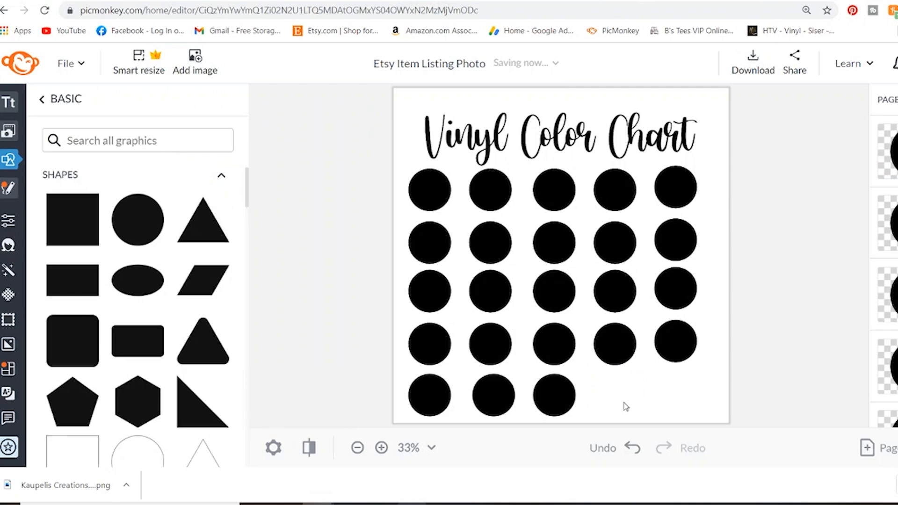
# - Scale all the circles down together and centre the grid beneath the title
pyautogui.moveTo(398, 182); pyautogui.dragTo(713, 410)
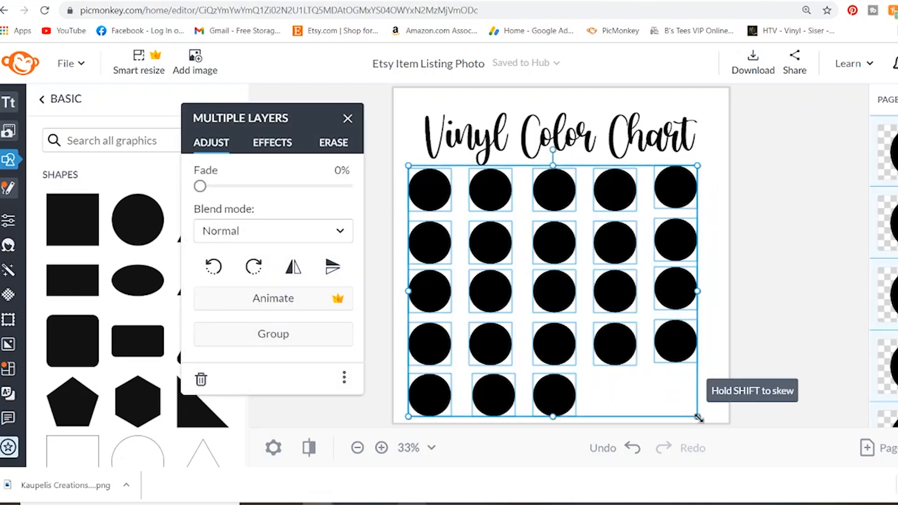
pyautogui.moveTo(699, 416); pyautogui.dragTo(659, 382)
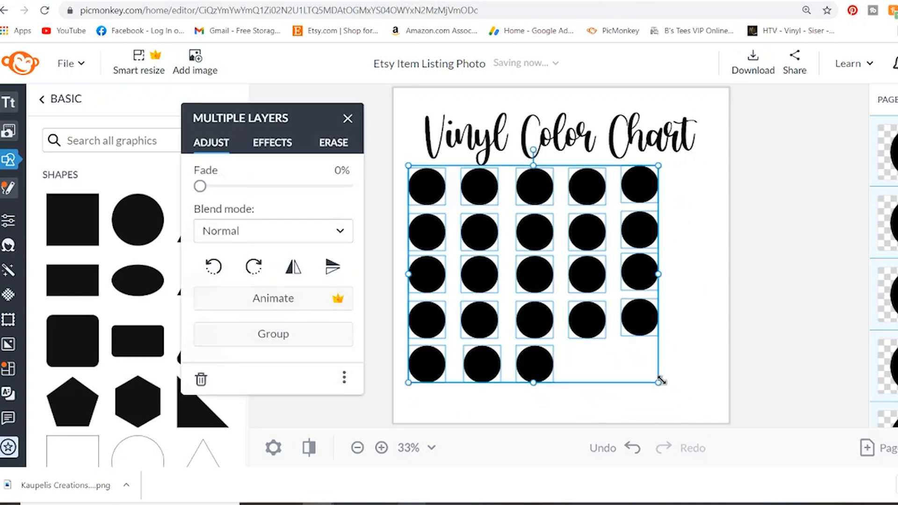
pyautogui.moveTo(600, 272); pyautogui.dragTo(610, 272)
pyautogui.click(715, 276)
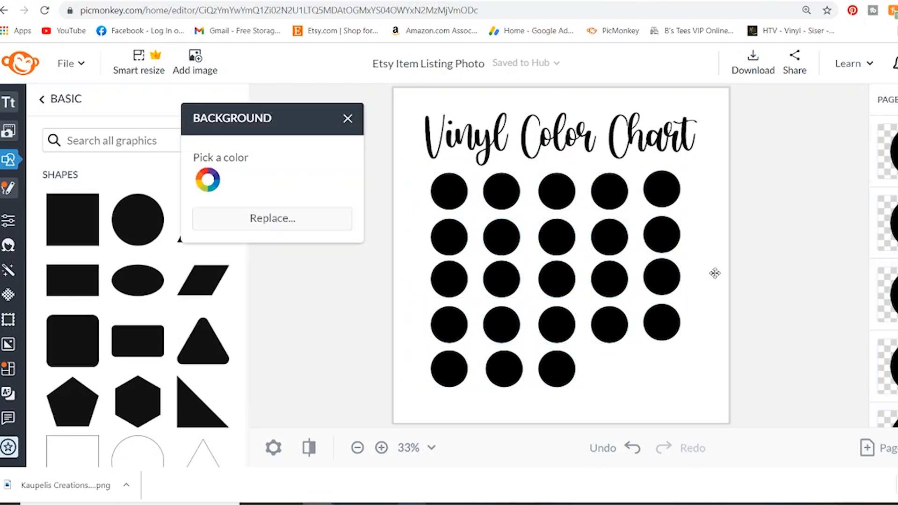
# - Change the fill color of the first circle in the top row to white
pyautogui.click(447, 203)
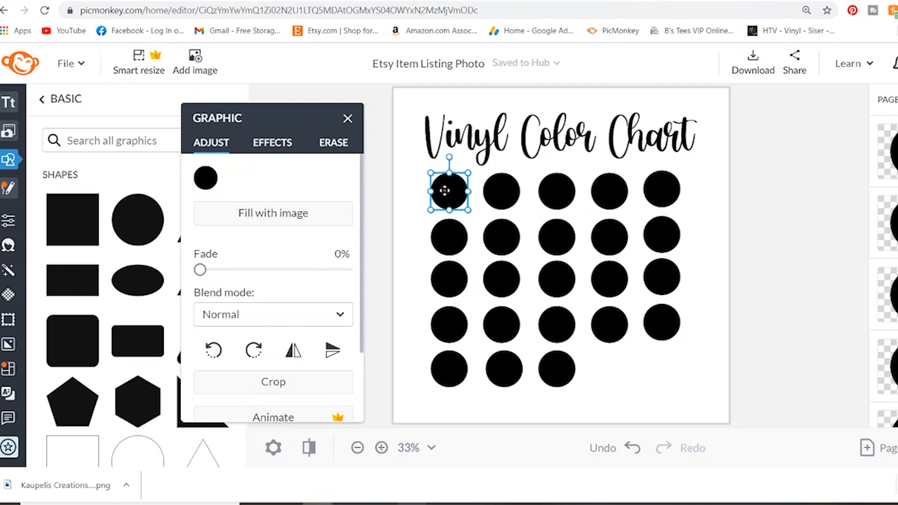
pyautogui.click(211, 185)
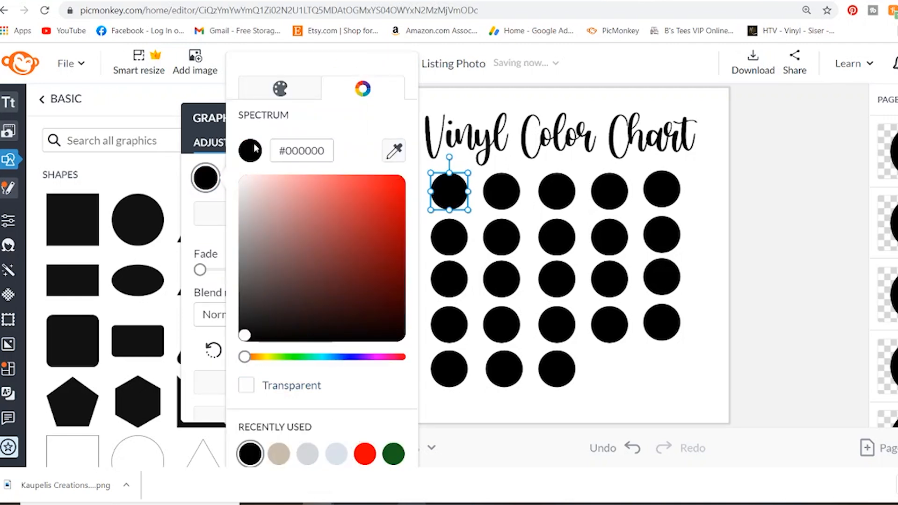
pyautogui.click(439, 187)
pyautogui.moveTo(255, 120); pyautogui.dragTo(265, 100)
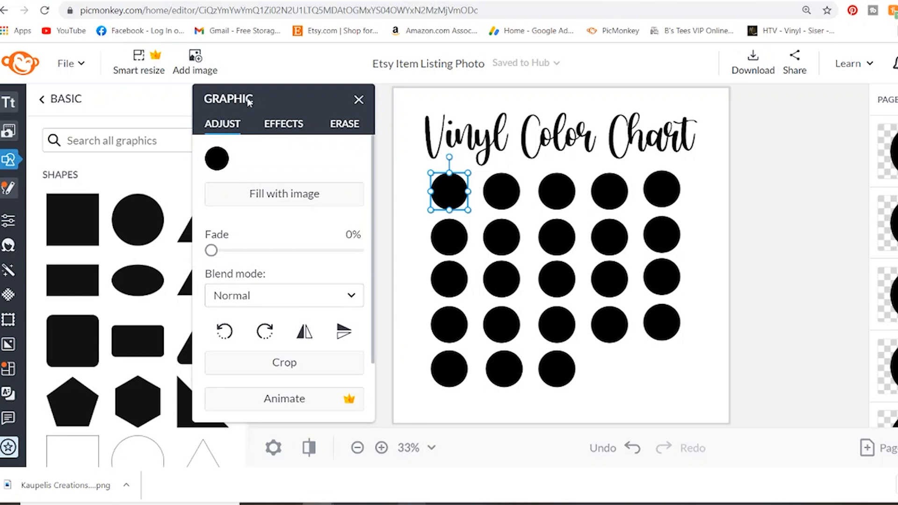
pyautogui.click(217, 160)
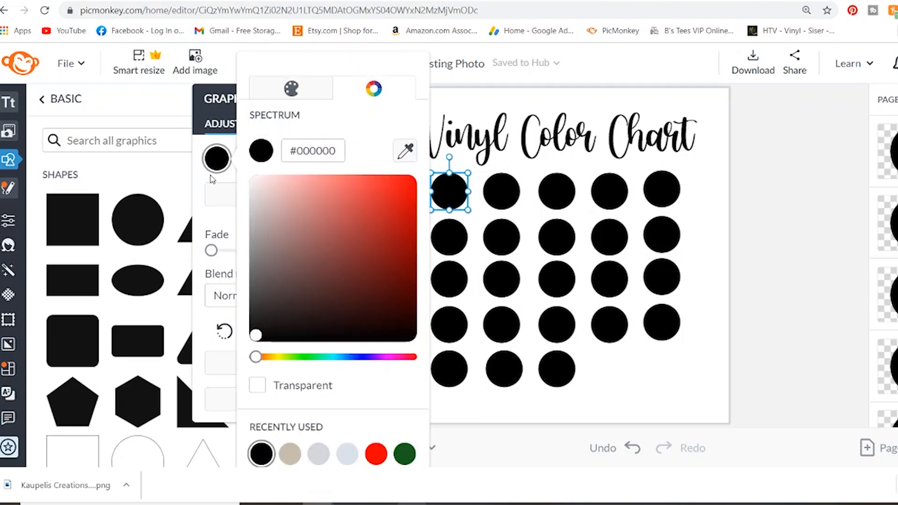
pyautogui.click(309, 89)
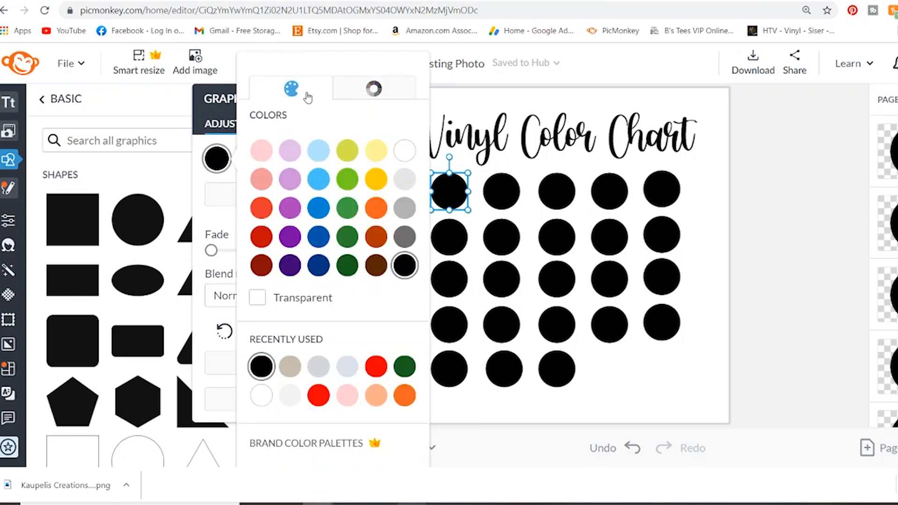
pyautogui.click(403, 150)
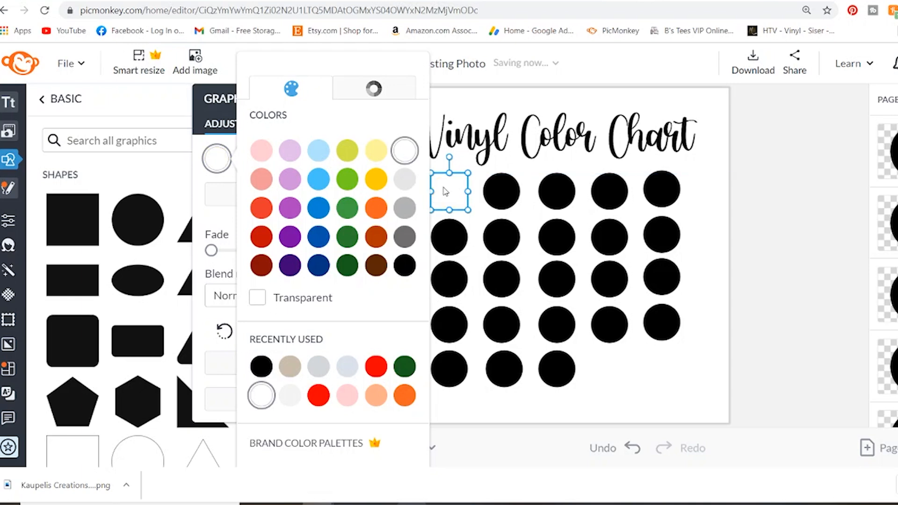
pyautogui.click(225, 108)
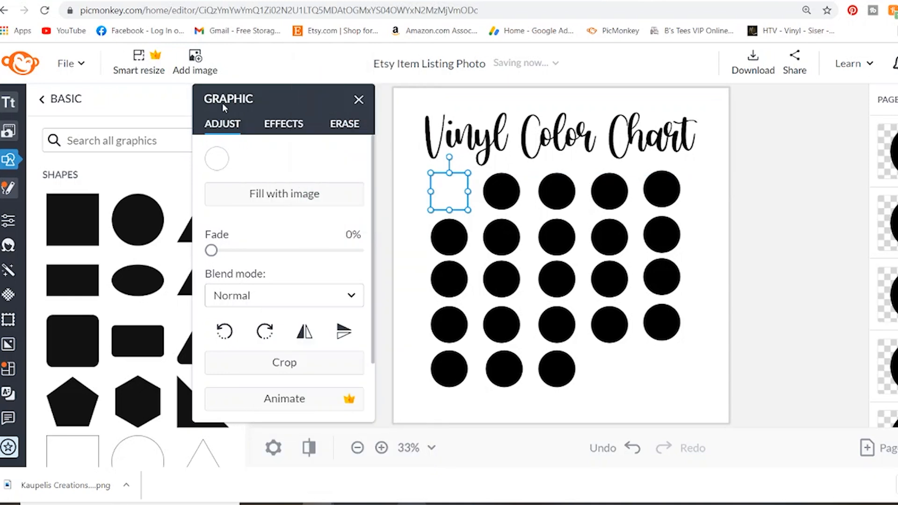
# - Give the white circle a black outline with a thickness of 1
pyautogui.click(281, 125)
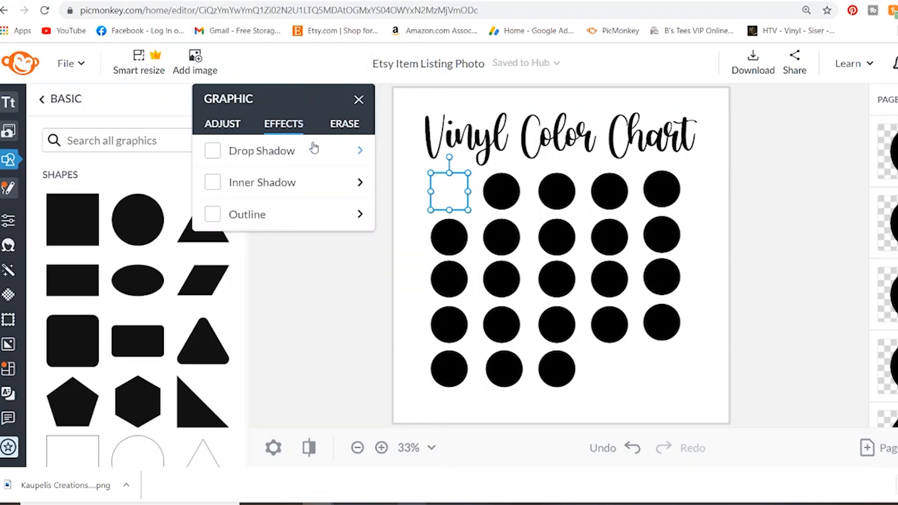
pyautogui.click(213, 216)
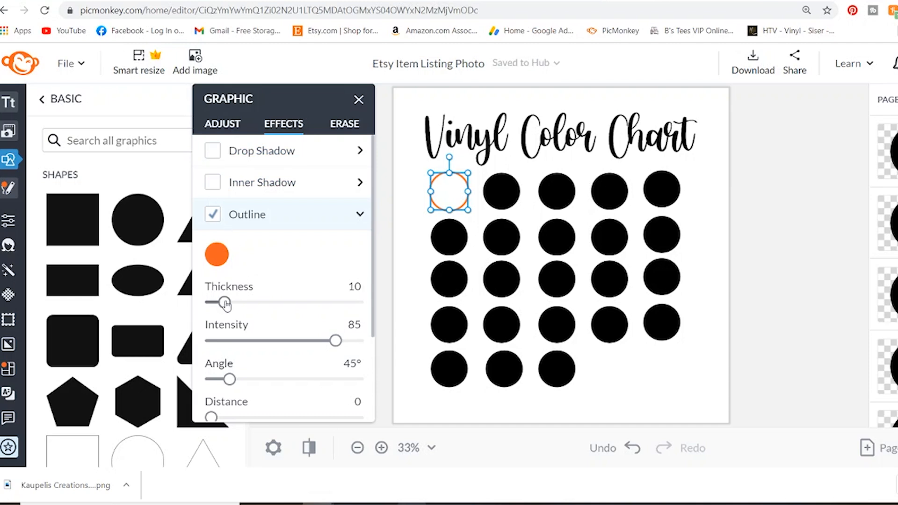
pyautogui.click(220, 260)
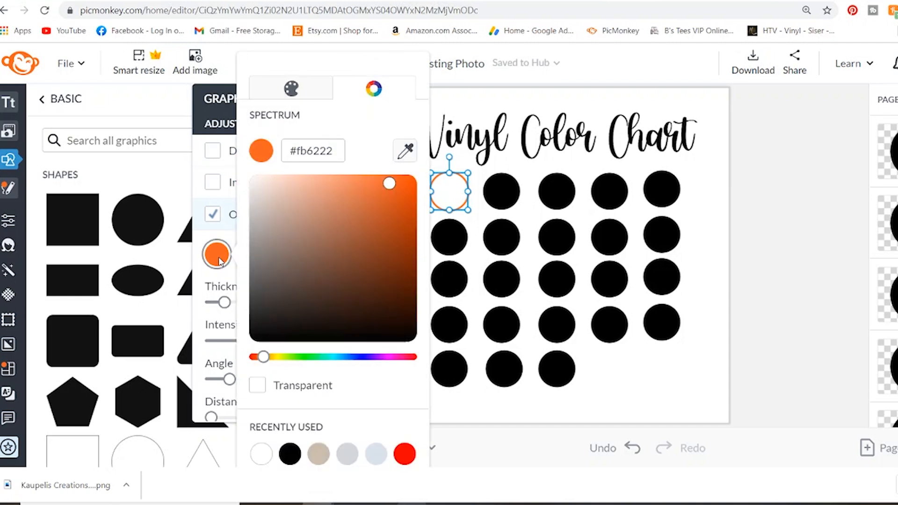
pyautogui.click(318, 454)
pyautogui.click(298, 463)
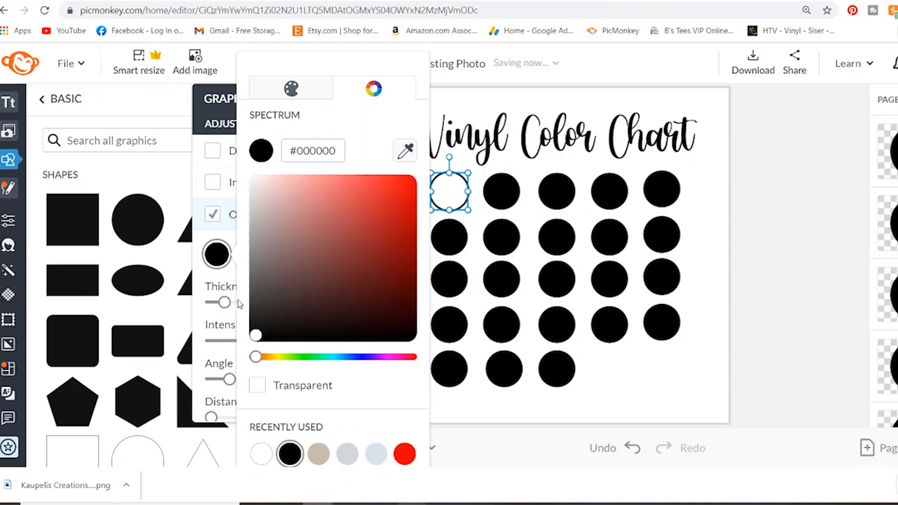
pyautogui.click(216, 249)
pyautogui.moveTo(224, 302); pyautogui.dragTo(203, 308)
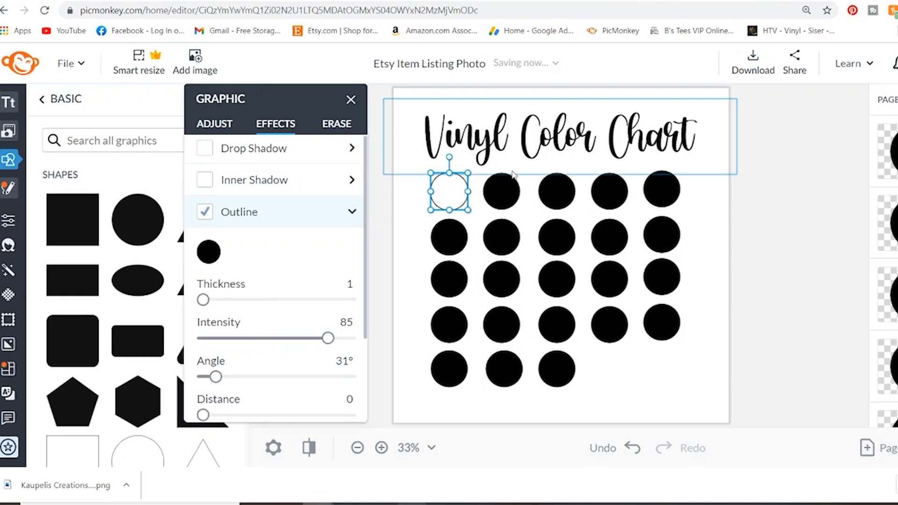
# - Reselect the white circle and make its black outline slightly thicker
pyautogui.click(513, 172)
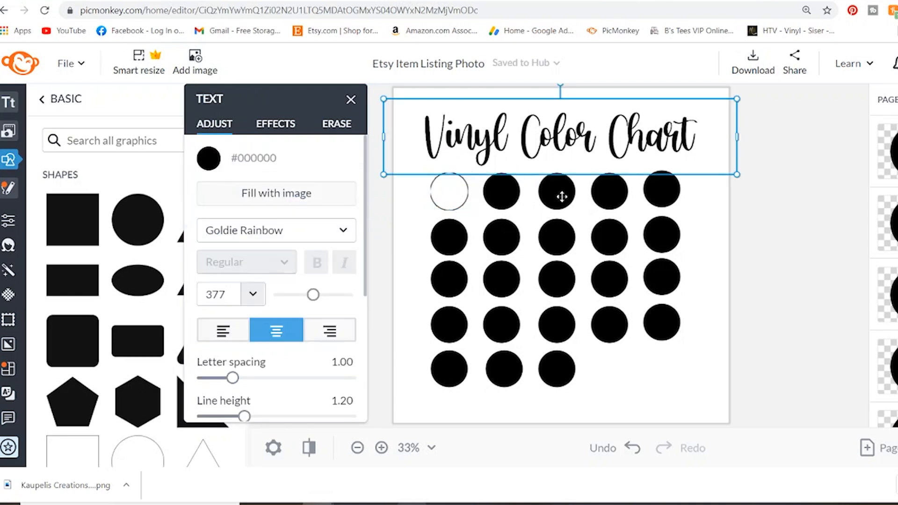
pyautogui.click(646, 255)
pyautogui.click(461, 200)
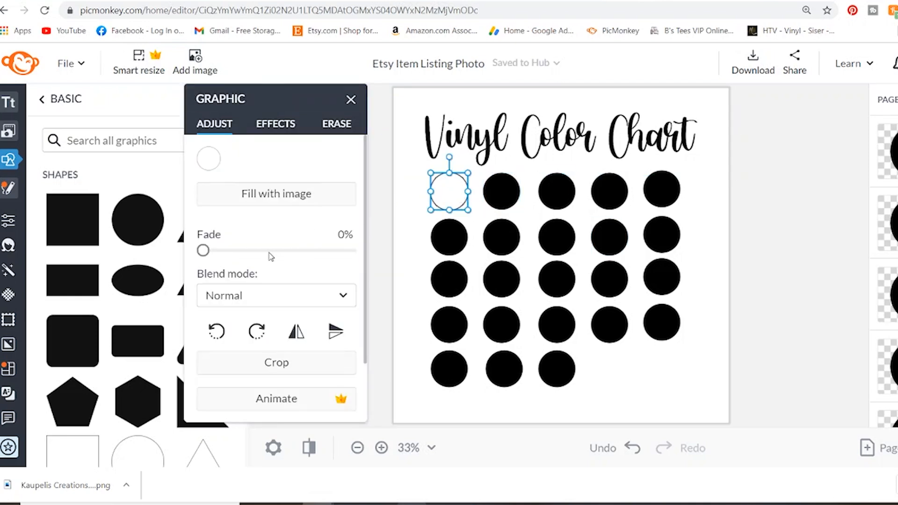
pyautogui.click(276, 123)
pyautogui.click(205, 214)
pyautogui.press('Escape')
# - Fill the second circle in the top row with a gray swatch image from the computer
pyautogui.click(504, 189)
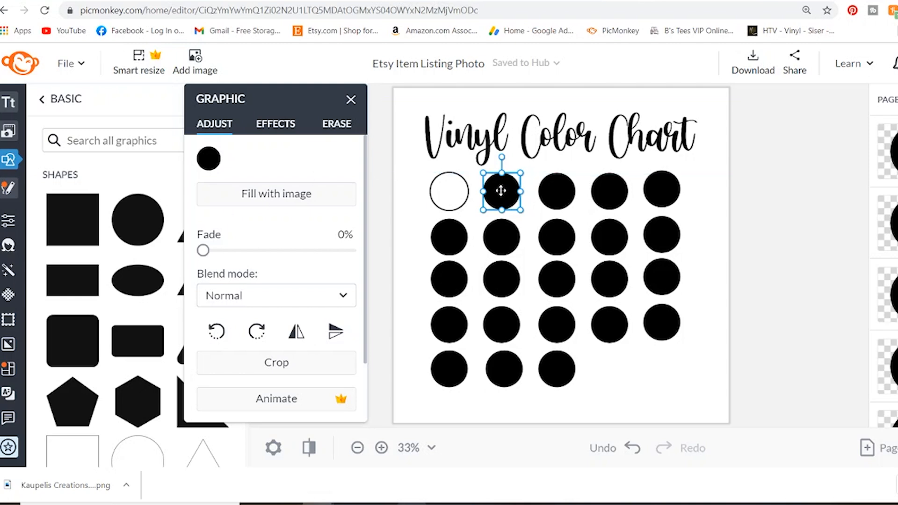
pyautogui.click(262, 199)
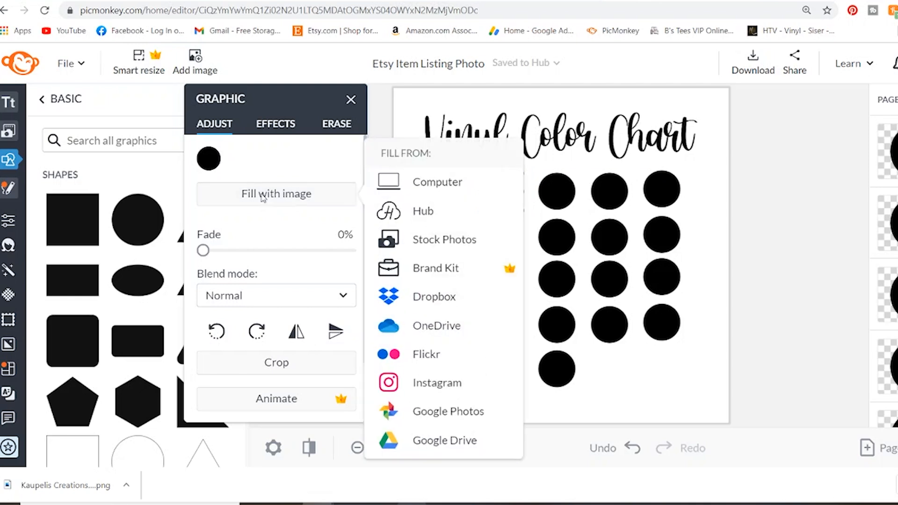
pyautogui.click(421, 187)
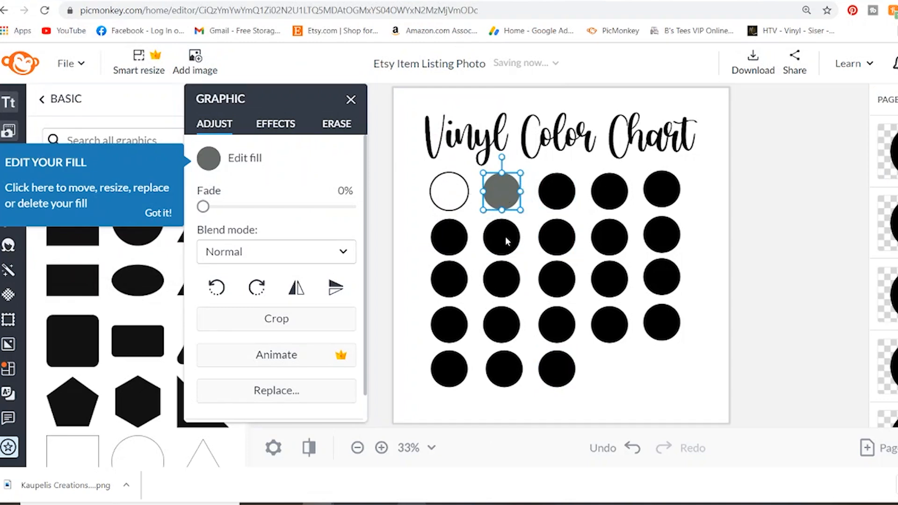
# - Fill the third circle in the top row with the brown swatch image from the computer
pyautogui.click(557, 198)
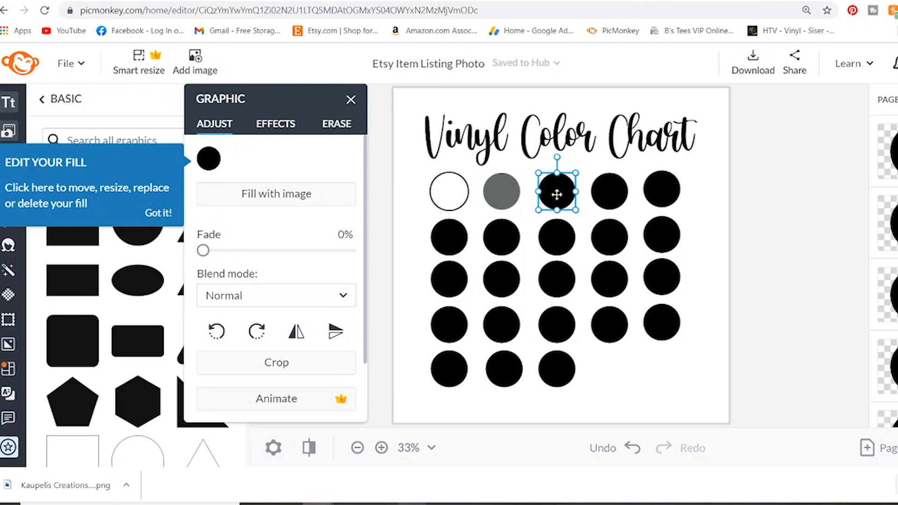
pyautogui.click(284, 197)
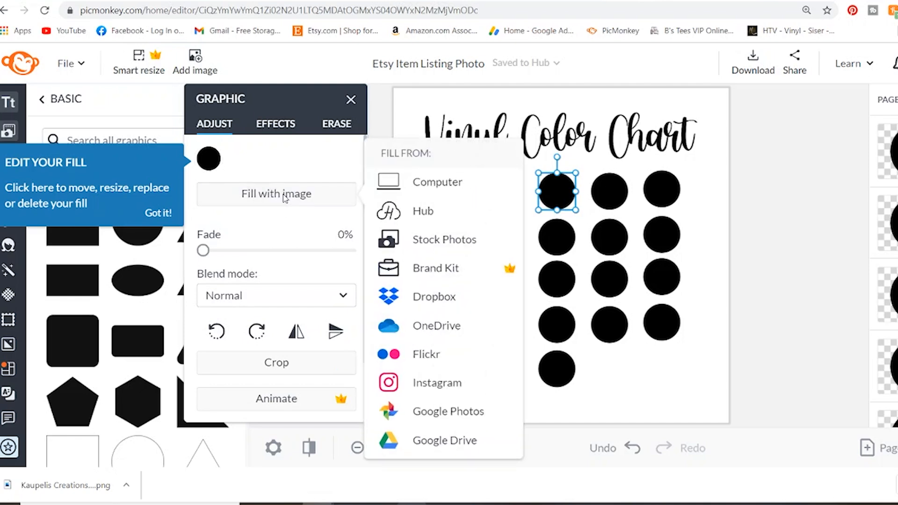
pyautogui.click(449, 183)
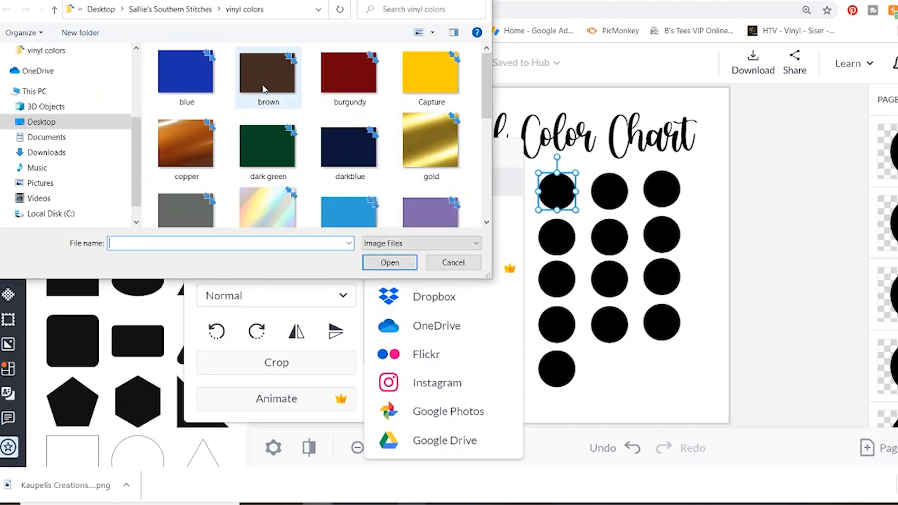
pyautogui.doubleClick(264, 87)
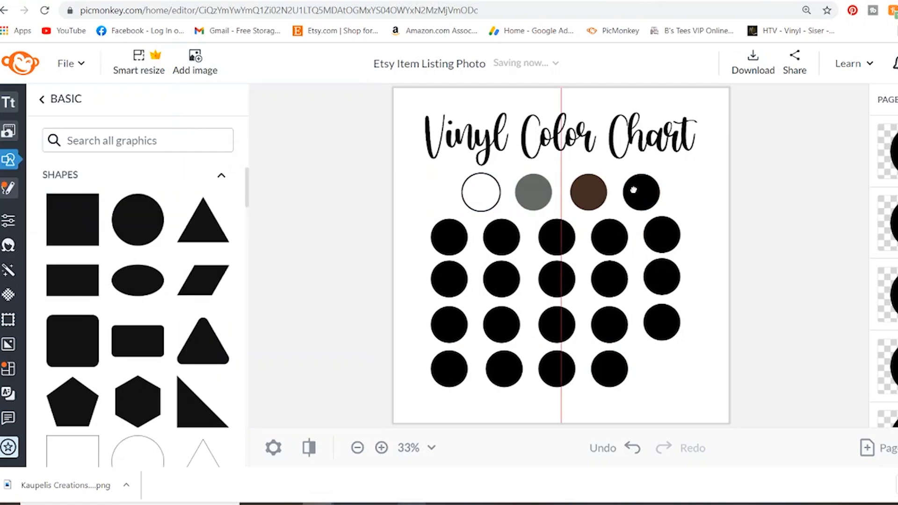
# - Fill the first circle in the second row with a red swatch image from the computer
pyautogui.click(449, 235)
pyautogui.click(275, 193)
pyautogui.click(411, 180)
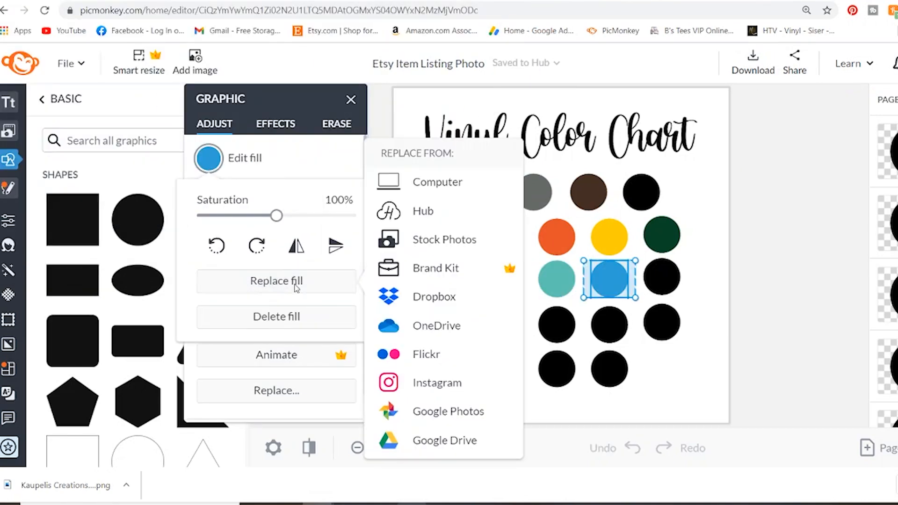
# - Replace the image fill of the fourth circle in the third row with a custom light blue color
pyautogui.click(245, 157)
pyautogui.moveTo(245, 357); pyautogui.dragTo(306, 370)
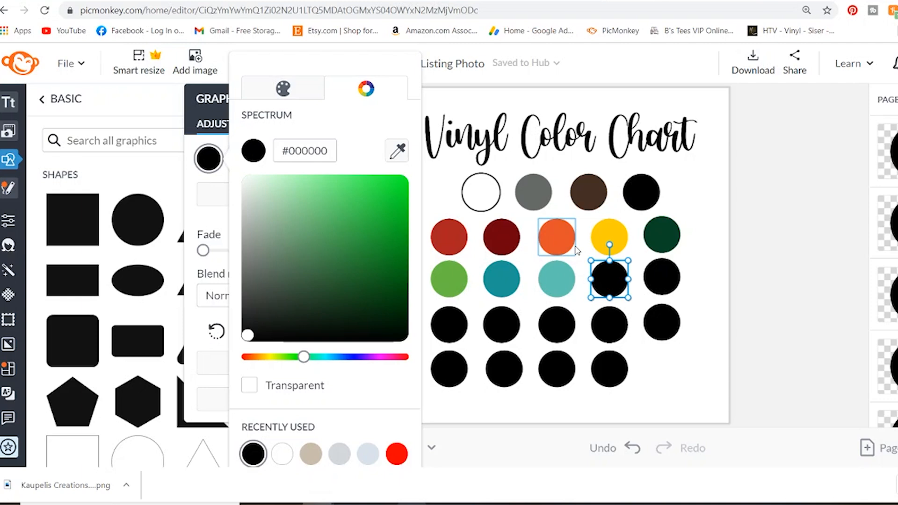
pyautogui.moveTo(307, 363); pyautogui.dragTo(338, 363)
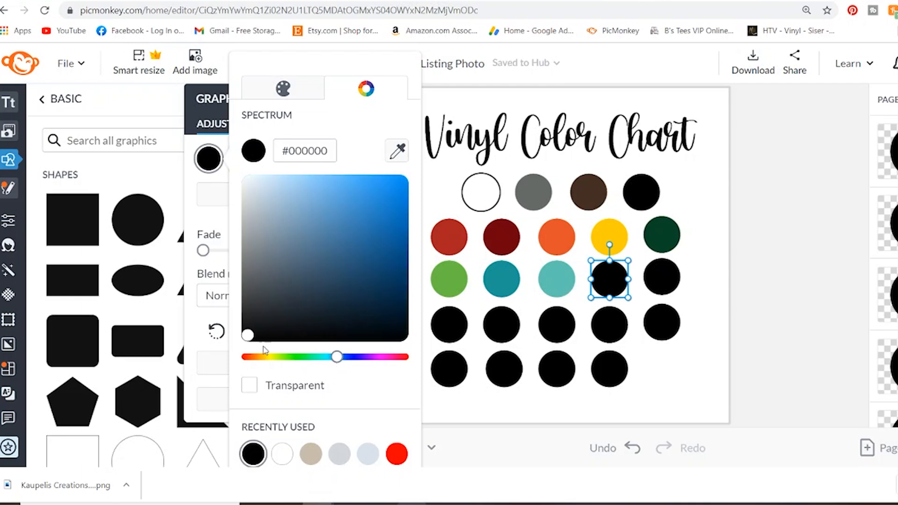
pyautogui.moveTo(247, 334); pyautogui.dragTo(278, 285)
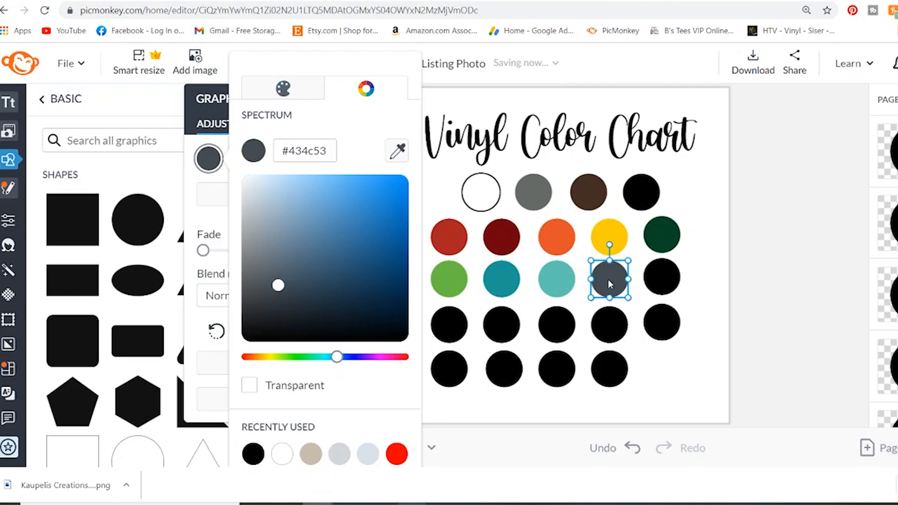
pyautogui.click(212, 103)
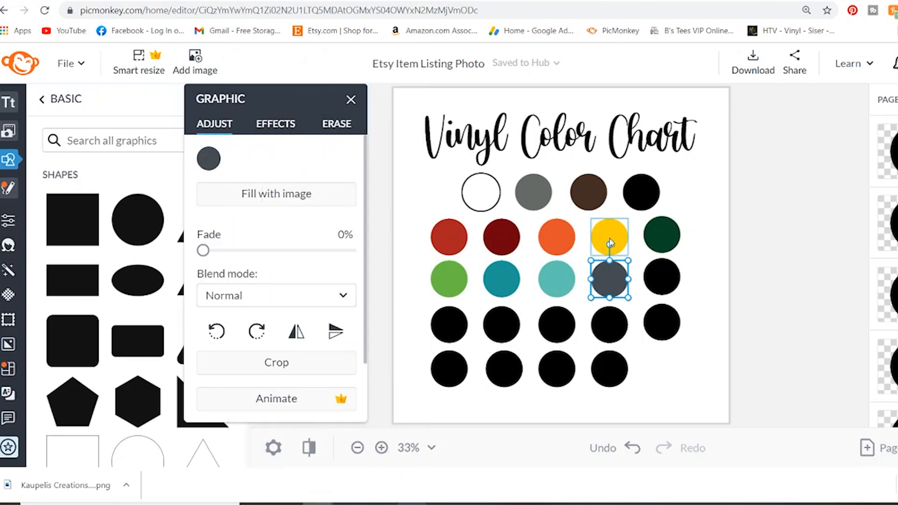
pyautogui.click(217, 165)
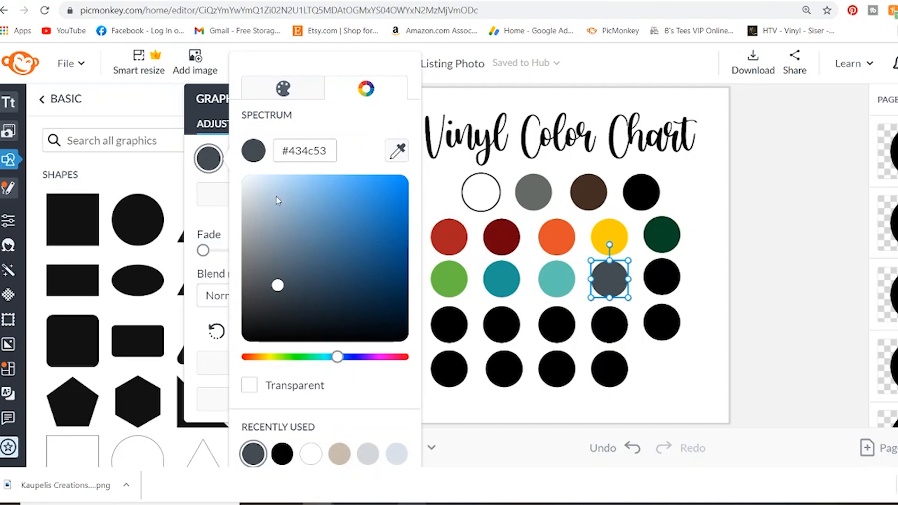
pyautogui.click(274, 288)
pyautogui.moveTo(274, 288); pyautogui.dragTo(317, 200)
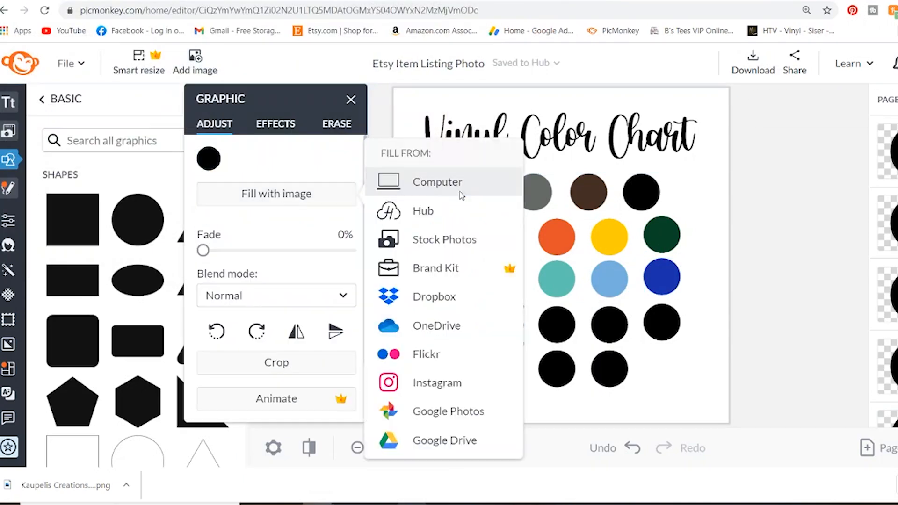
# - Fill the second and third circles in the fourth row with light pink and dark pink swatch images from the computer
pyautogui.click(462, 194)
pyautogui.doubleClick(282, 191)
pyautogui.click(565, 315)
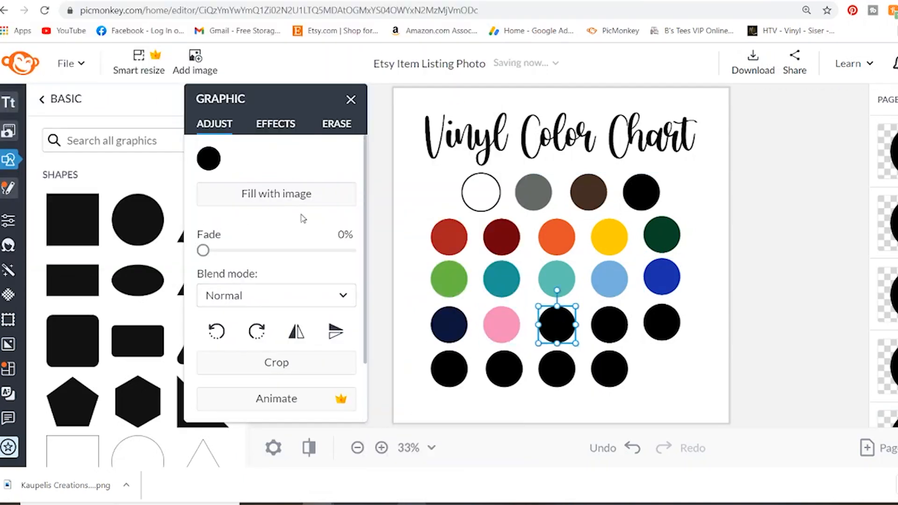
pyautogui.click(463, 181)
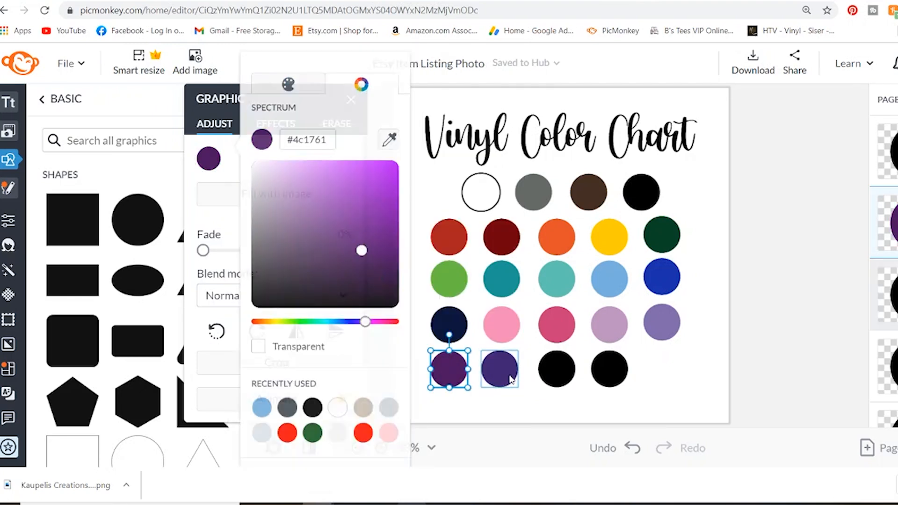
# - Color the second circle in the bottom row dark purple #2a0350 and fill the third one with the gold swatch image
pyautogui.click(559, 377)
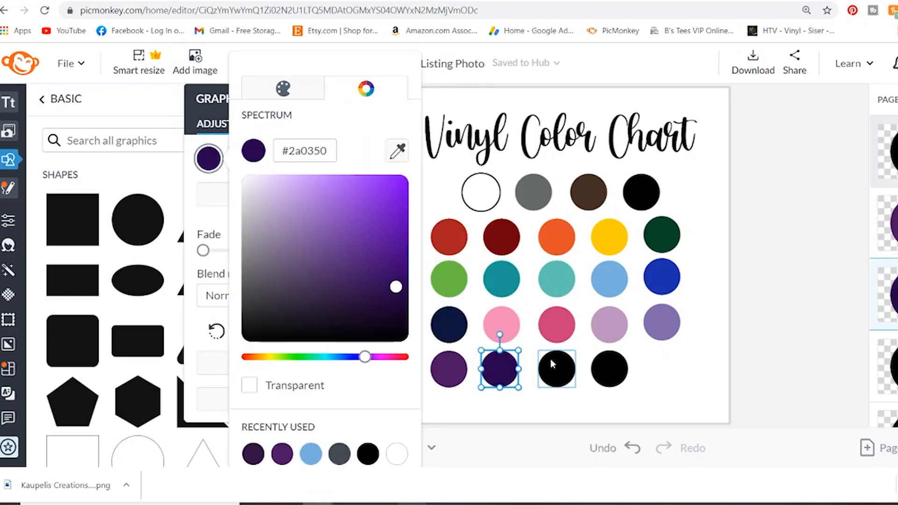
pyautogui.click(553, 364)
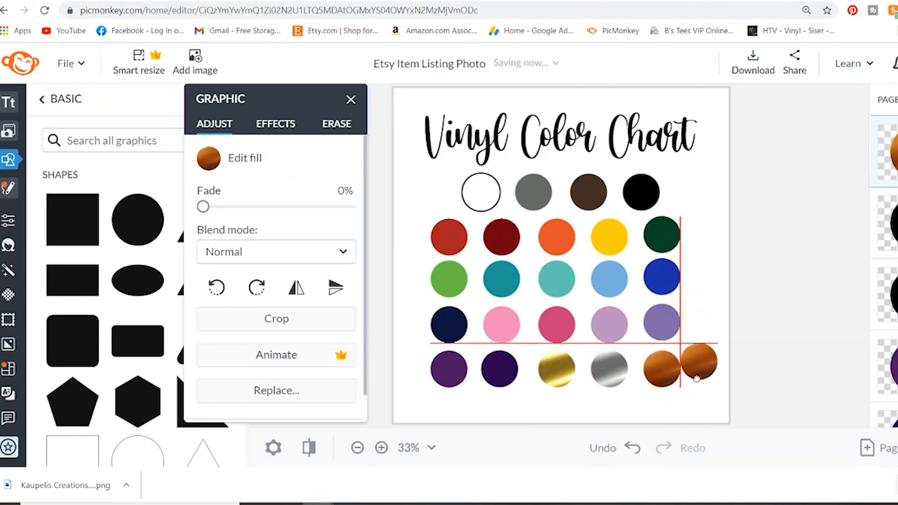
# - Replace the fill of the duplicated copper circle with the holographic swatch image from the computer and choose a color for its outline
pyautogui.click(209, 158)
pyautogui.click(277, 281)
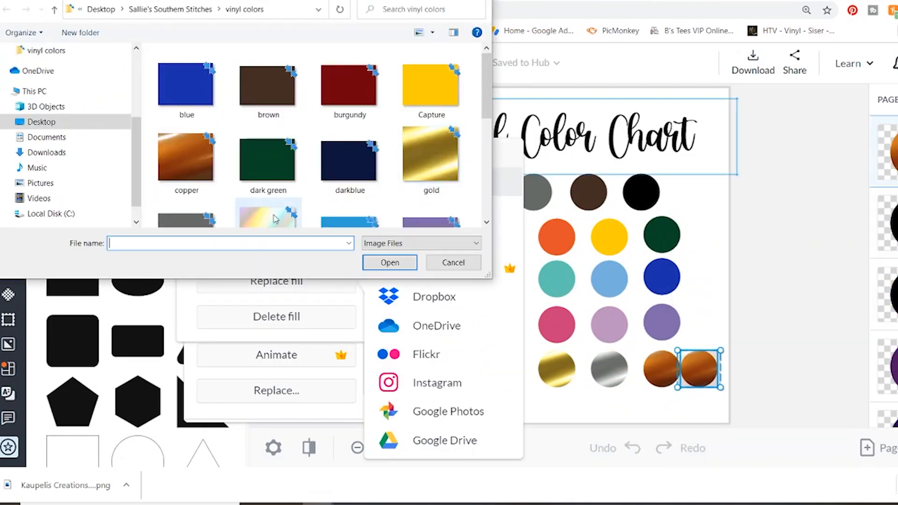
pyautogui.doubleClick(287, 225)
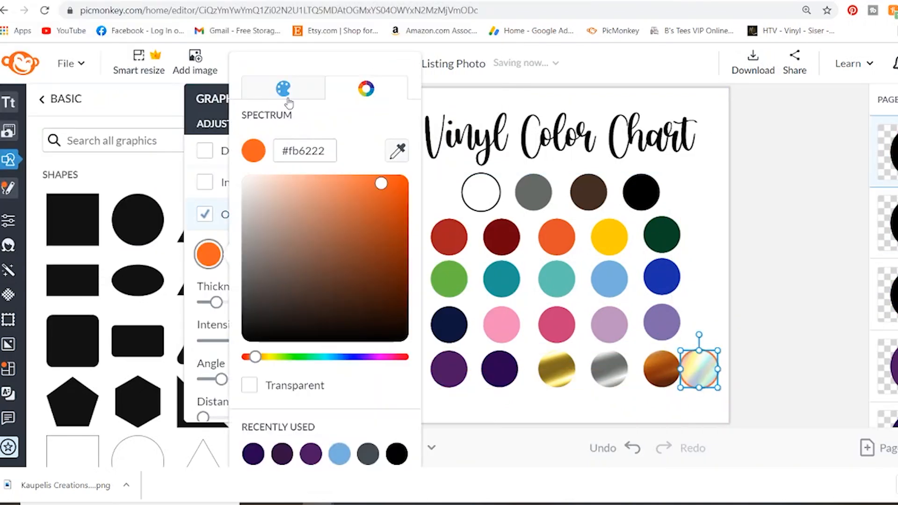
pyautogui.click(283, 90)
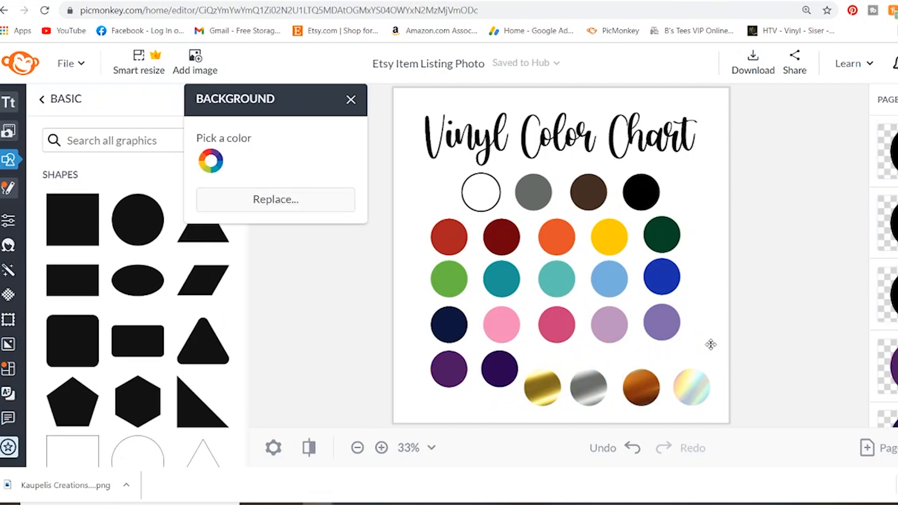
# - Check which shadow and outline effects are applied to the white circle in the top row
pyautogui.moveTo(405, 180); pyautogui.dragTo(748, 409)
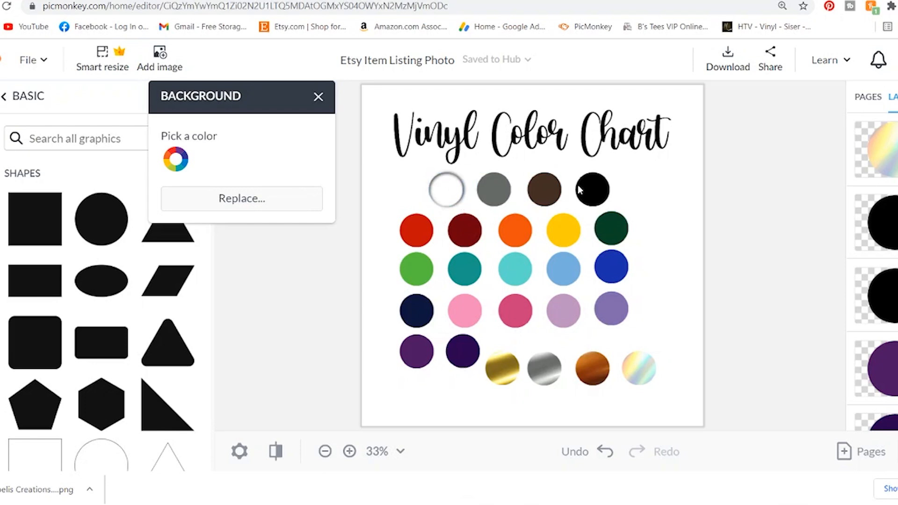
pyautogui.click(444, 190)
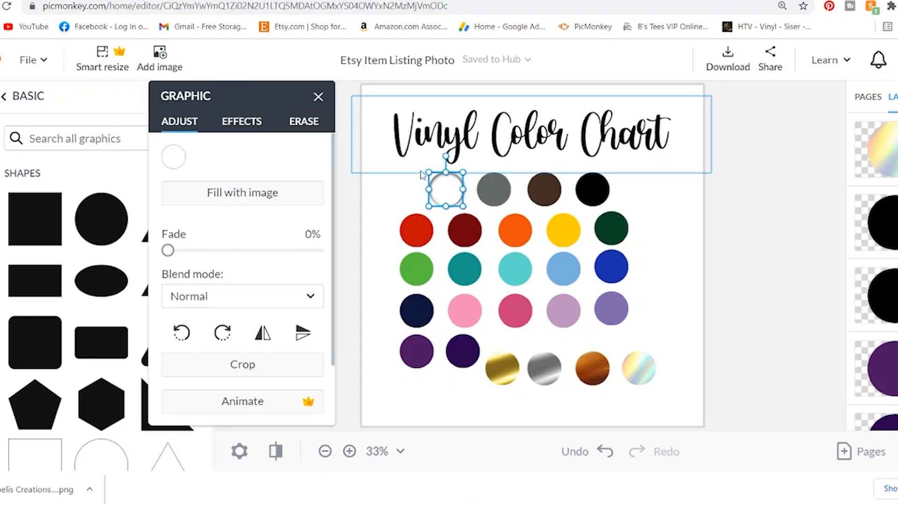
pyautogui.click(228, 126)
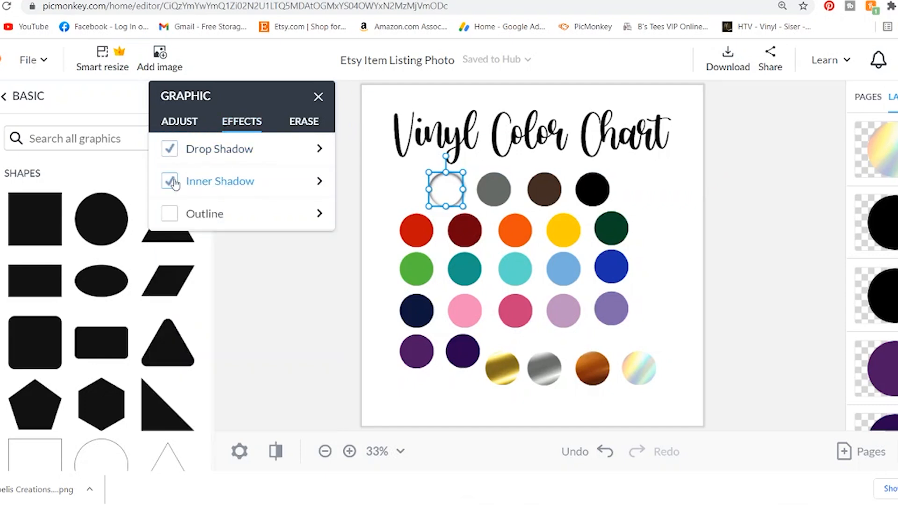
pyautogui.click(657, 182)
# - Apply a black drop shadow and an inner shadow to the holographic circle
pyautogui.click(653, 378)
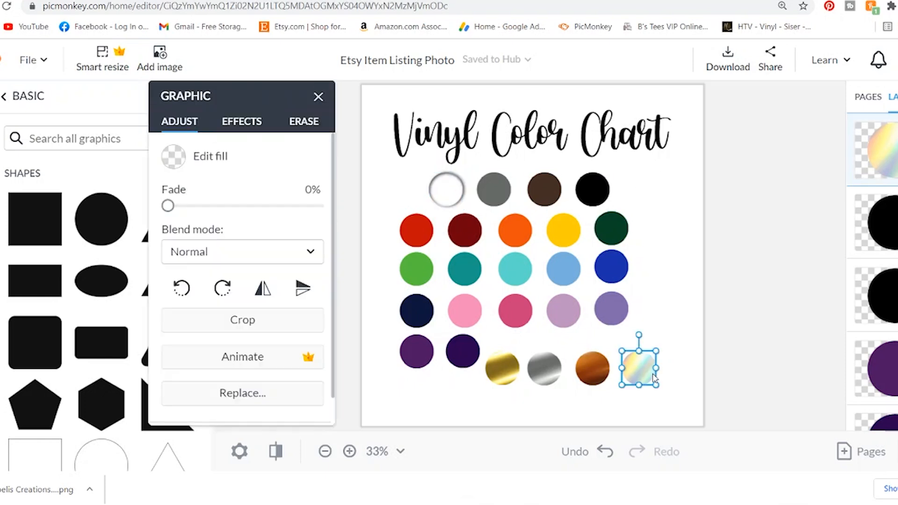
pyautogui.click(255, 128)
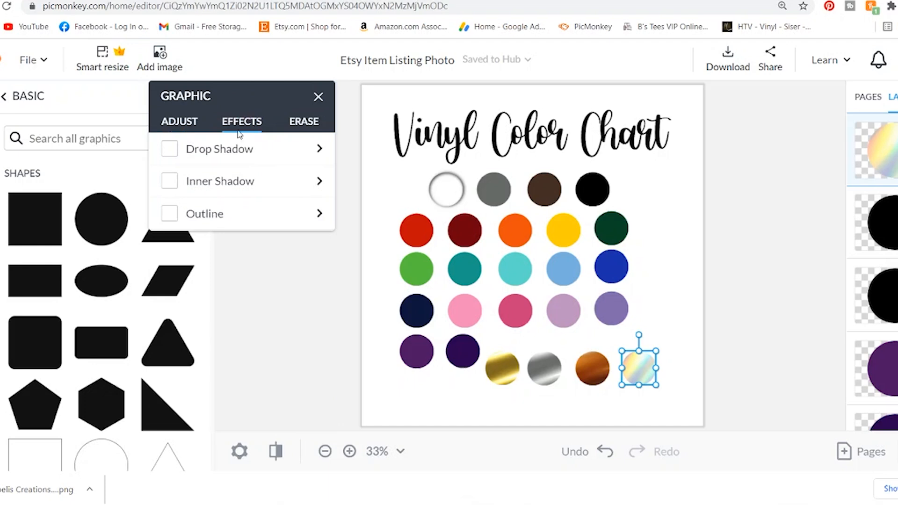
pyautogui.click(169, 149)
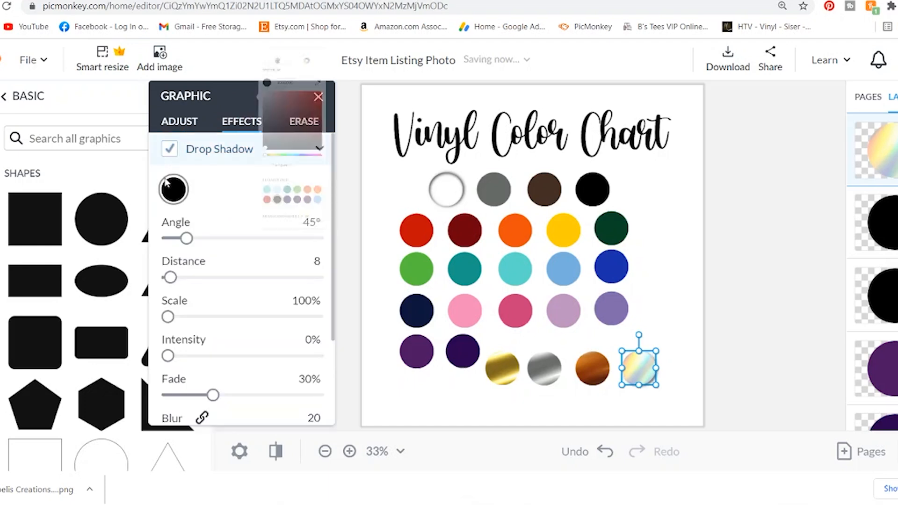
pyautogui.click(171, 186)
pyautogui.click(172, 186)
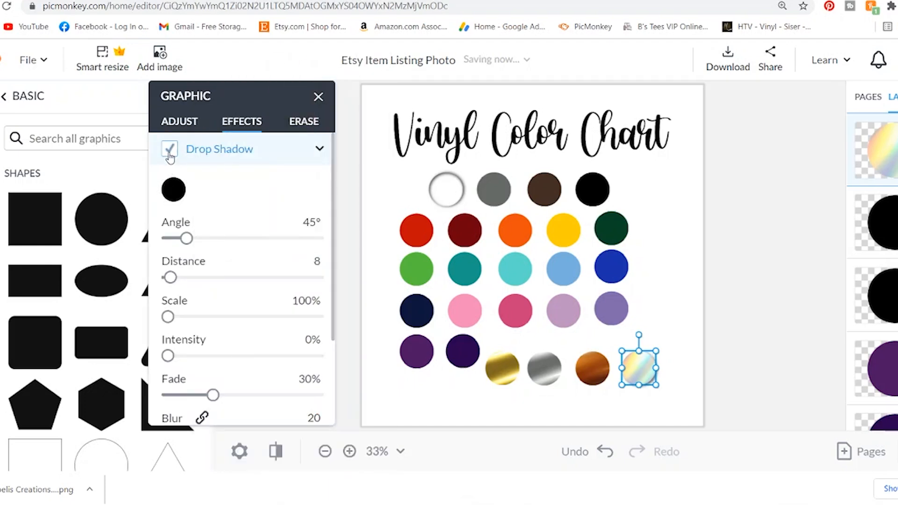
pyautogui.click(169, 149)
pyautogui.click(170, 181)
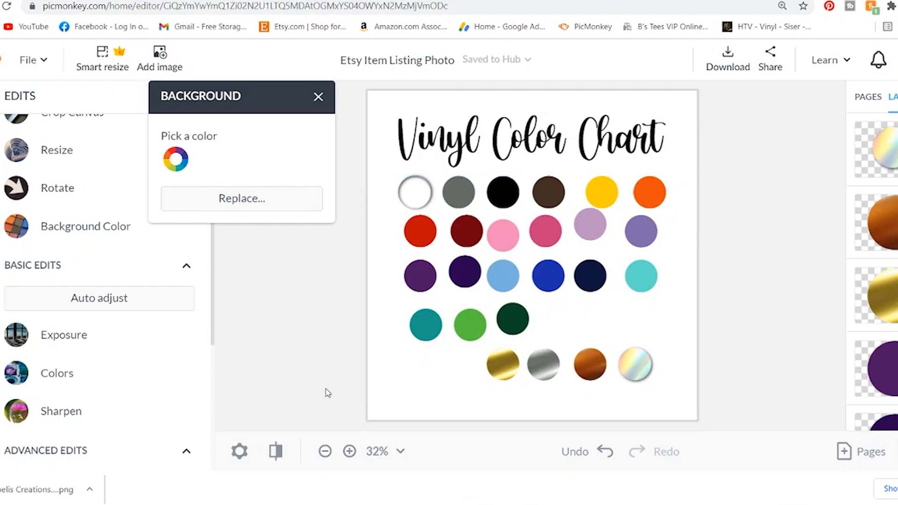
# - Show the alignment grid on the canvas using the 8 x 8 preset
pyautogui.moveTo(415, 192)
pyautogui.mouseDown()
pyautogui.moveTo(415, 183)
pyautogui.moveTo(416, 195)
pyautogui.mouseUp()
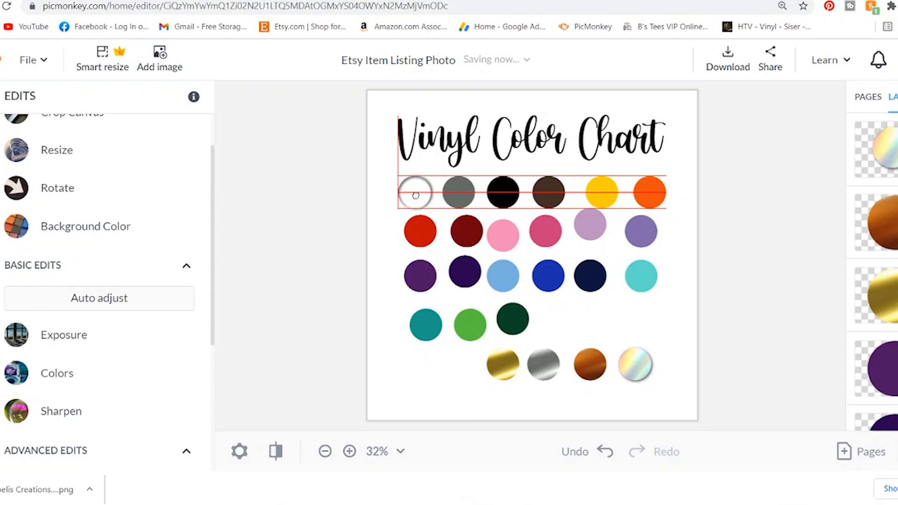
pyautogui.moveTo(415, 195); pyautogui.dragTo(415, 195)
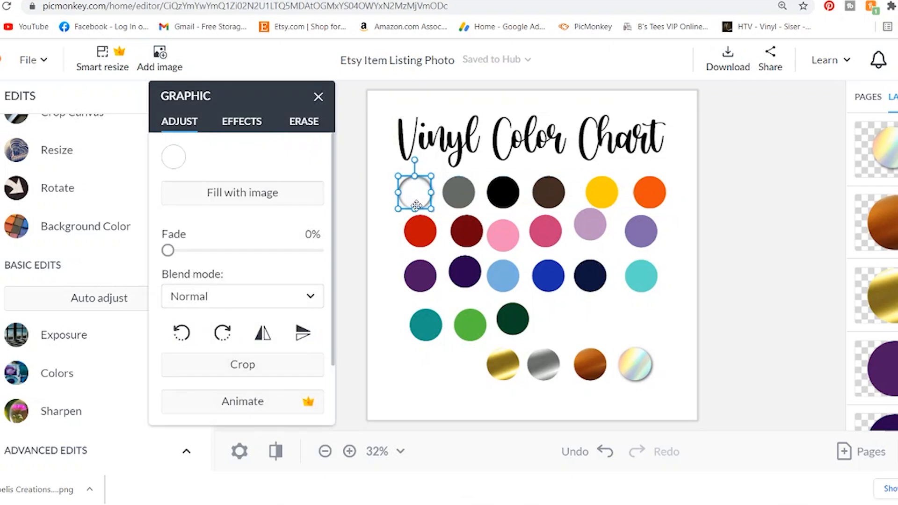
pyautogui.click(239, 451)
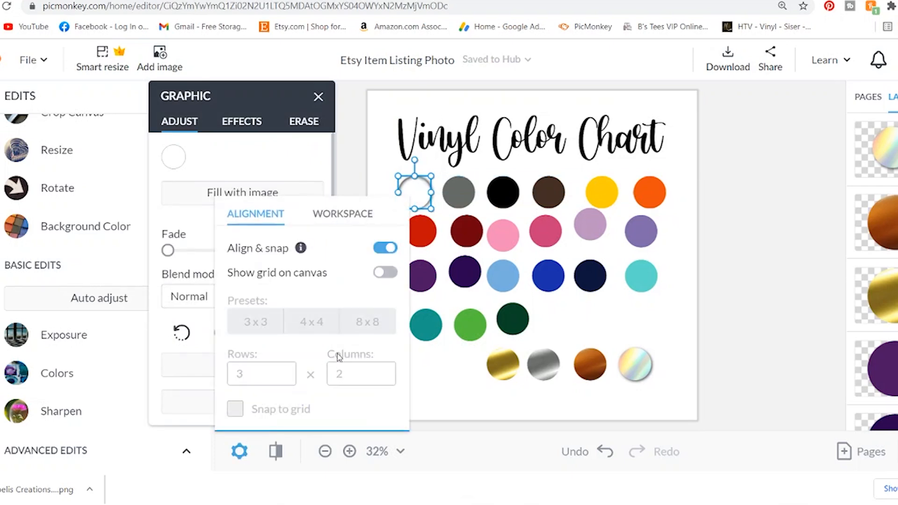
pyautogui.click(388, 274)
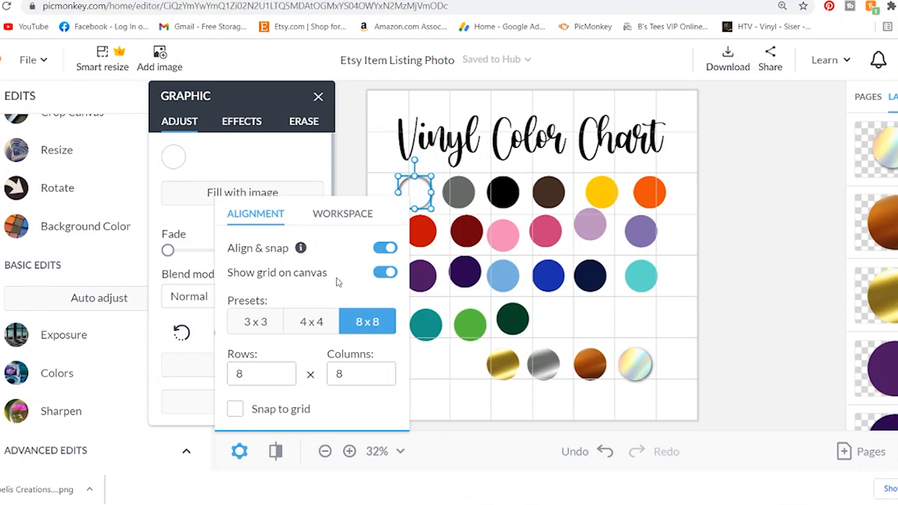
pyautogui.click(305, 327)
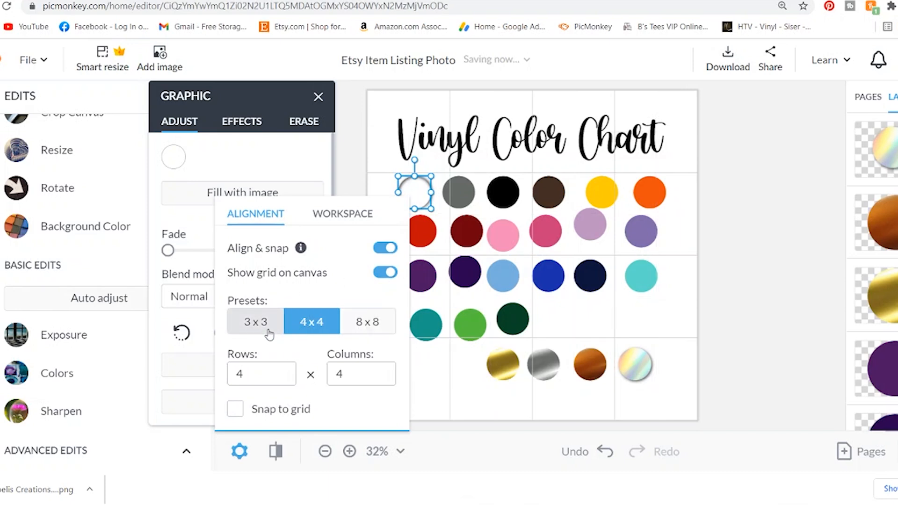
pyautogui.click(270, 333)
pyautogui.click(366, 322)
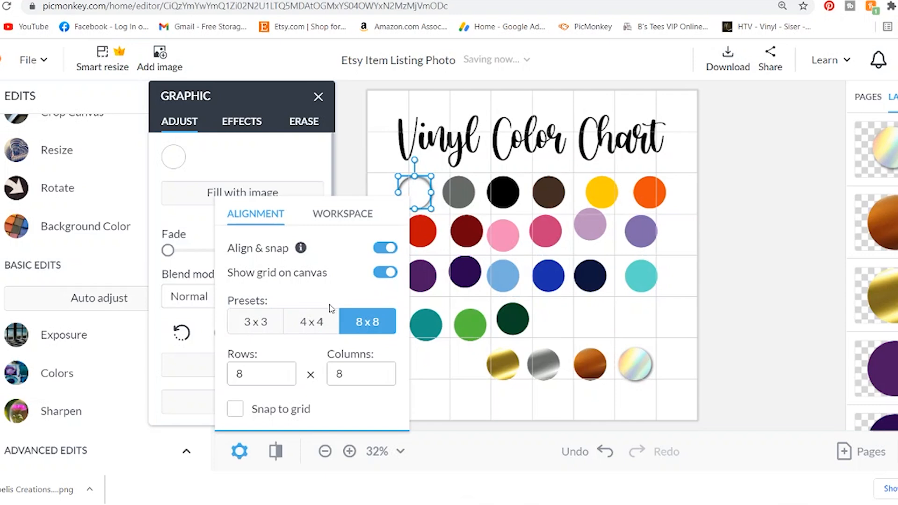
pyautogui.click(457, 387)
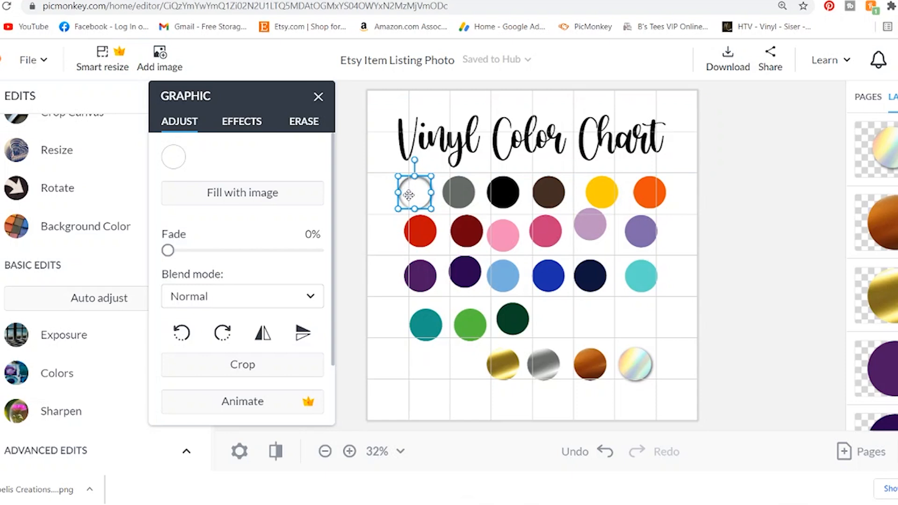
# - Enlarge the Vinyl Color Chart title and center it horizontally on the canvas
pyautogui.click(644, 154)
pyautogui.moveTo(358, 103); pyautogui.dragTo(319, 89)
pyautogui.moveTo(478, 127); pyautogui.dragTo(531, 133)
# - Spread the top-row circles to match the title's width, with white and orange at the ends and the others spaced between them
pyautogui.click(412, 193)
pyautogui.moveTo(411, 193)
pyautogui.mouseDown()
pyautogui.moveTo(393, 195)
pyautogui.moveTo(400, 196)
pyautogui.mouseUp()
pyautogui.moveTo(647, 190); pyautogui.dragTo(663, 189)
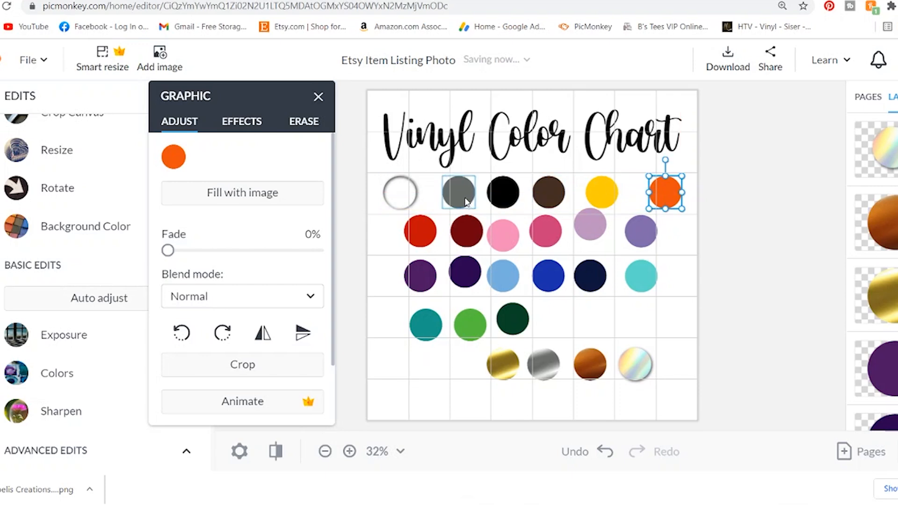
pyautogui.moveTo(468, 196); pyautogui.dragTo(458, 194)
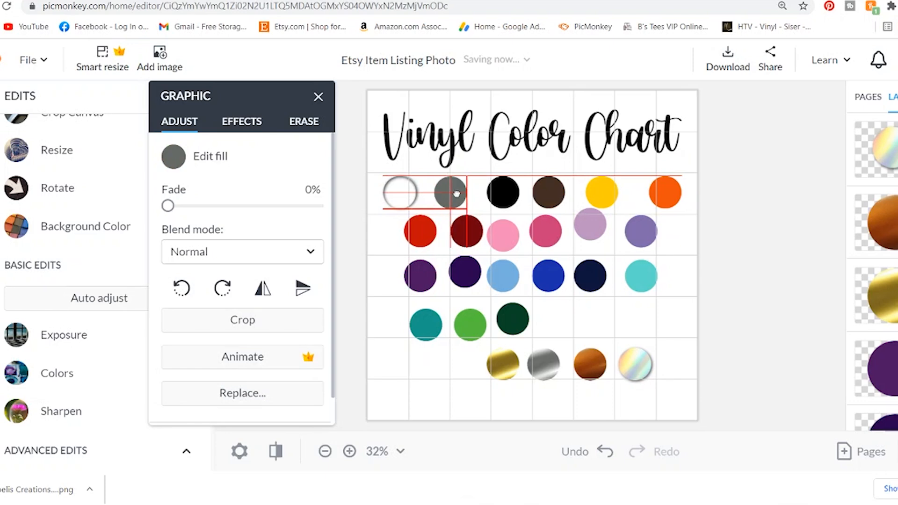
pyautogui.moveTo(457, 194); pyautogui.dragTo(456, 194)
pyautogui.click(500, 194)
pyautogui.moveTo(601, 192); pyautogui.dragTo(570, 199)
# - Fine-tune the positions of the yellow, brown and black circles so the top row is evenly spaced
pyautogui.moveTo(369, 191); pyautogui.dragTo(706, 202)
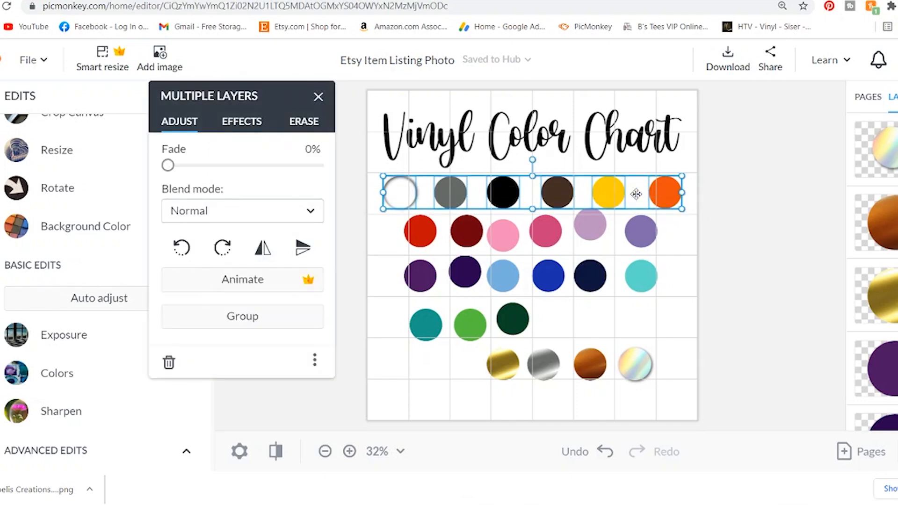
pyautogui.click(691, 249)
pyautogui.click(617, 203)
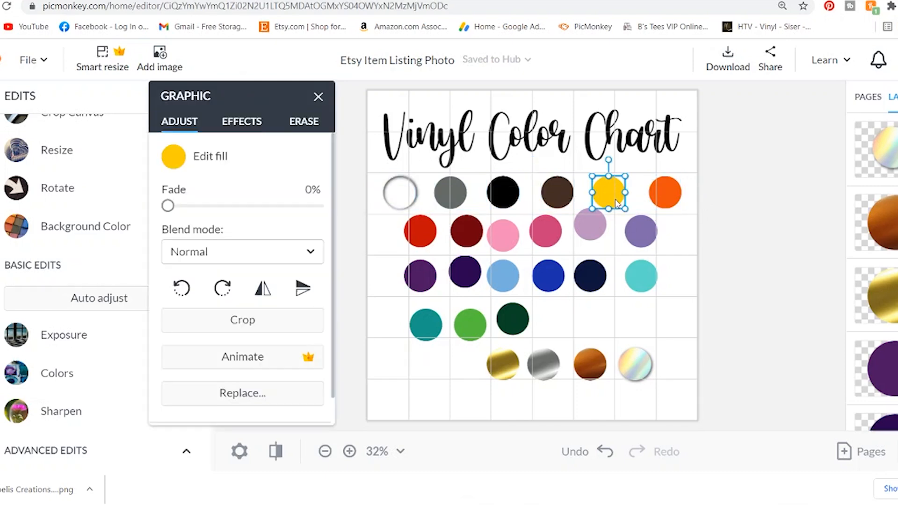
pyautogui.moveTo(618, 204); pyautogui.dragTo(622, 204)
pyautogui.moveTo(567, 203); pyautogui.dragTo(570, 203)
pyautogui.click(505, 197)
pyautogui.moveTo(352, 191); pyautogui.dragTo(691, 193)
pyautogui.moveTo(505, 196); pyautogui.dragTo(505, 196)
pyautogui.click(396, 211)
pyautogui.moveTo(360, 194); pyautogui.dragTo(708, 198)
pyautogui.moveTo(505, 194); pyautogui.dragTo(506, 195)
pyautogui.click(514, 173)
pyautogui.moveTo(719, 189); pyautogui.dragTo(368, 195)
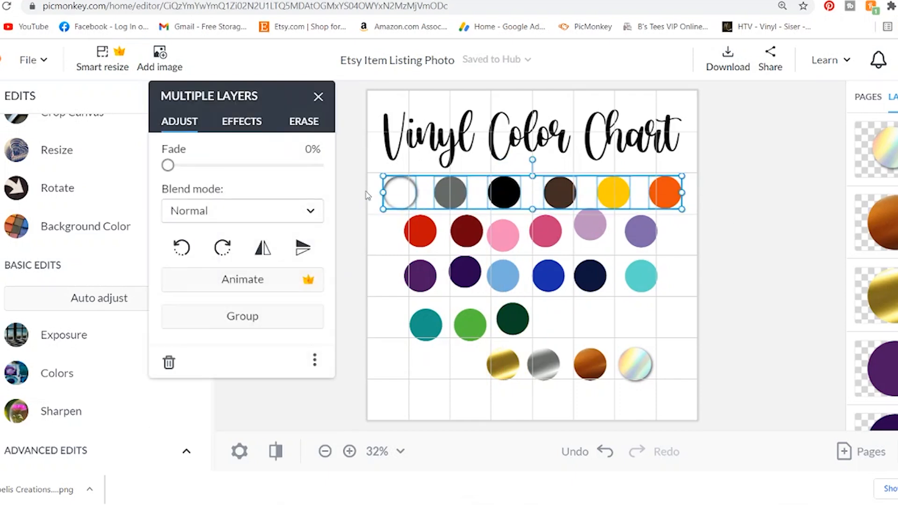
# - Align the second-row circles, from red to purple, in a straight line beneath the top-row circles
pyautogui.click(696, 230)
pyautogui.moveTo(423, 244); pyautogui.dragTo(400, 243)
pyautogui.moveTo(472, 239); pyautogui.dragTo(504, 239)
pyautogui.moveTo(547, 232); pyautogui.dragTo(561, 236)
pyautogui.moveTo(590, 225); pyautogui.dragTo(668, 232)
pyautogui.click(644, 228)
# - Align the third-row circles, from dark purple to turquoise, in a straight line beneath the columns above
pyautogui.moveTo(420, 276); pyautogui.dragTo(399, 286)
pyautogui.moveTo(465, 273); pyautogui.dragTo(451, 288)
pyautogui.moveTo(399, 290); pyautogui.dragTo(399, 285)
pyautogui.moveTo(395, 317); pyautogui.dragTo(395, 202)
pyautogui.moveTo(451, 290); pyautogui.dragTo(451, 285)
pyautogui.moveTo(492, 288); pyautogui.dragTo(492, 295)
pyautogui.moveTo(548, 277); pyautogui.dragTo(560, 282)
pyautogui.moveTo(592, 276); pyautogui.dragTo(665, 282)
# - Align the teal, light green and dark green circles as a fourth row under the first three columns
pyautogui.click(559, 321)
pyautogui.moveTo(414, 330); pyautogui.dragTo(387, 330)
pyautogui.moveTo(471, 326); pyautogui.dragTo(451, 326)
pyautogui.moveTo(513, 321); pyautogui.dragTo(505, 327)
# - Space the gold, silver, copper and holographic circles evenly and center their row horizontally below the other rows
pyautogui.moveTo(505, 367); pyautogui.dragTo(473, 379)
pyautogui.moveTo(546, 367); pyautogui.dragTo(518, 379)
pyautogui.moveTo(591, 365); pyautogui.dragTo(562, 378)
pyautogui.moveTo(639, 362); pyautogui.dragTo(605, 375)
pyautogui.moveTo(597, 385)
pyautogui.mouseDown()
pyautogui.moveTo(556, 387)
pyautogui.moveTo(601, 388)
pyautogui.mouseUp()
pyautogui.moveTo(437, 356); pyautogui.dragTo(627, 403)
pyautogui.moveTo(597, 381); pyautogui.dragTo(592, 383)
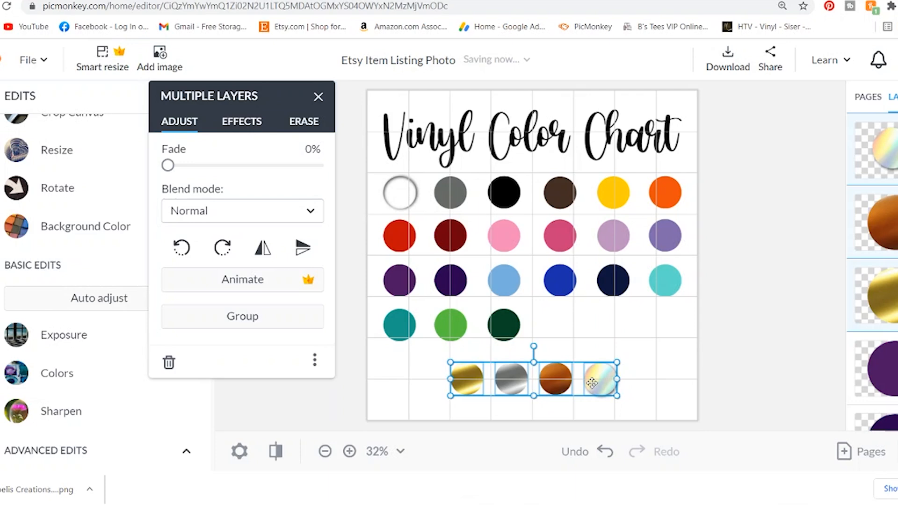
pyautogui.click(643, 366)
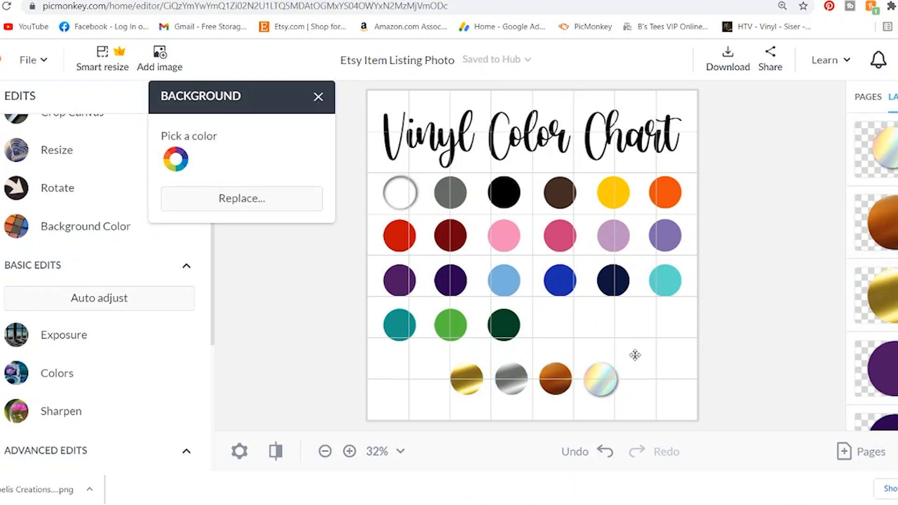
pyautogui.moveTo(428, 377); pyautogui.dragTo(604, 372)
pyautogui.click(648, 353)
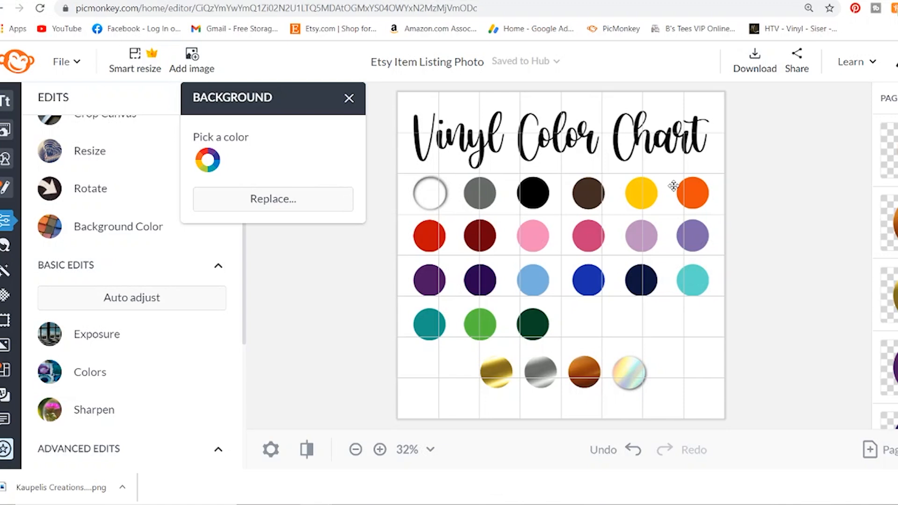
# - Hide the alignment grid on the canvas
pyautogui.click(272, 451)
pyautogui.click(392, 324)
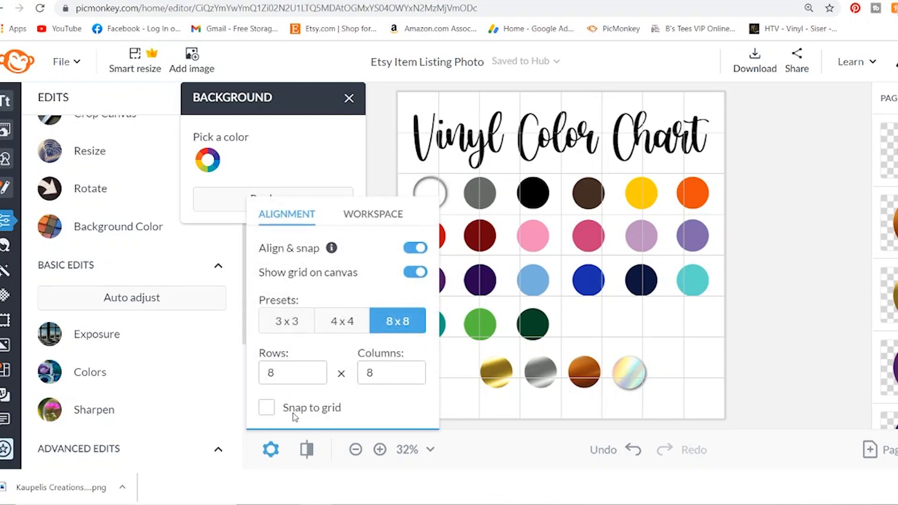
pyautogui.click(423, 274)
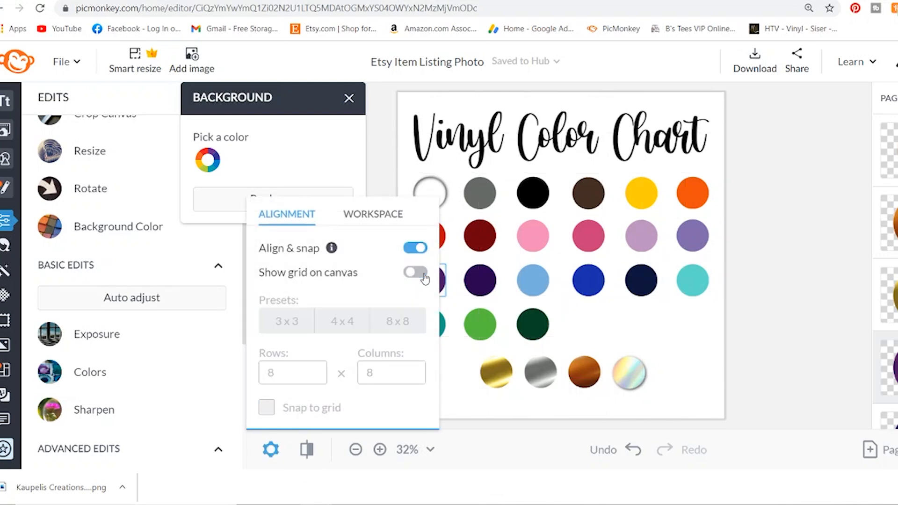
pyautogui.click(672, 338)
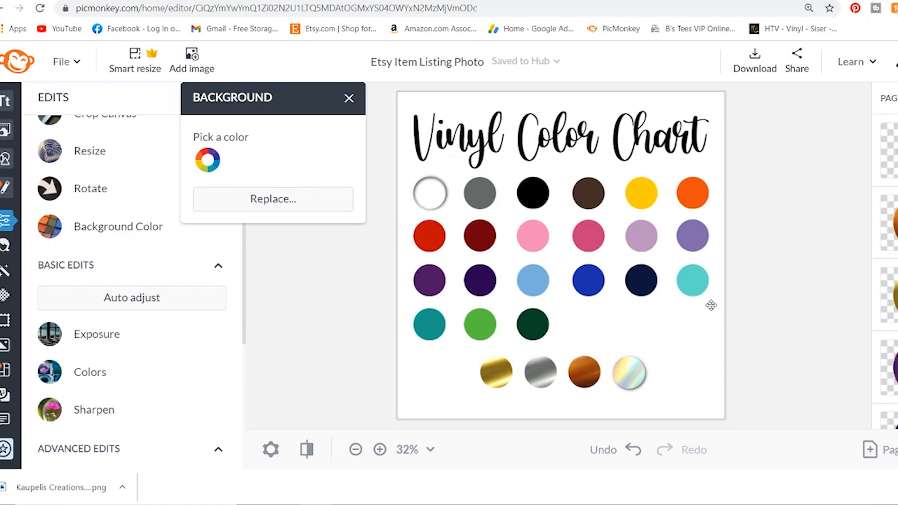
# - Add a text box over the color circles and open its placeholder text for editing
pyautogui.moveTo(4, 164)
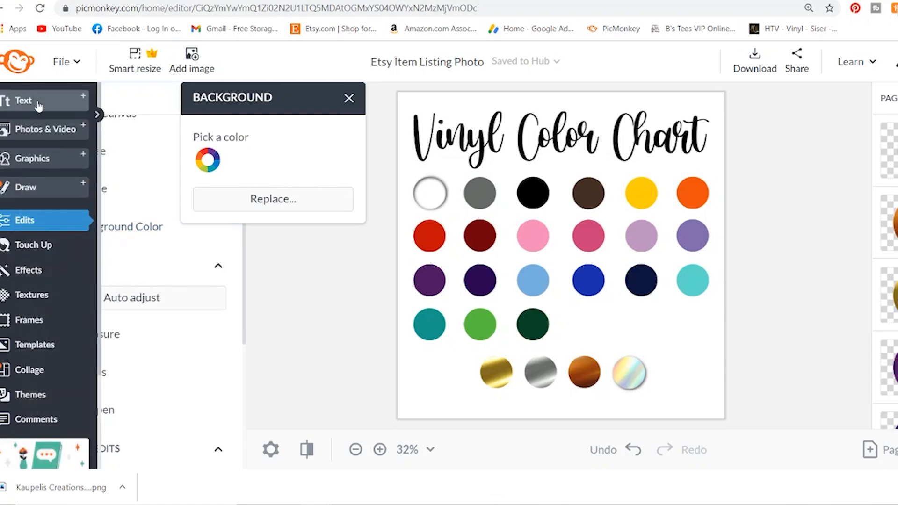
pyautogui.click(19, 102)
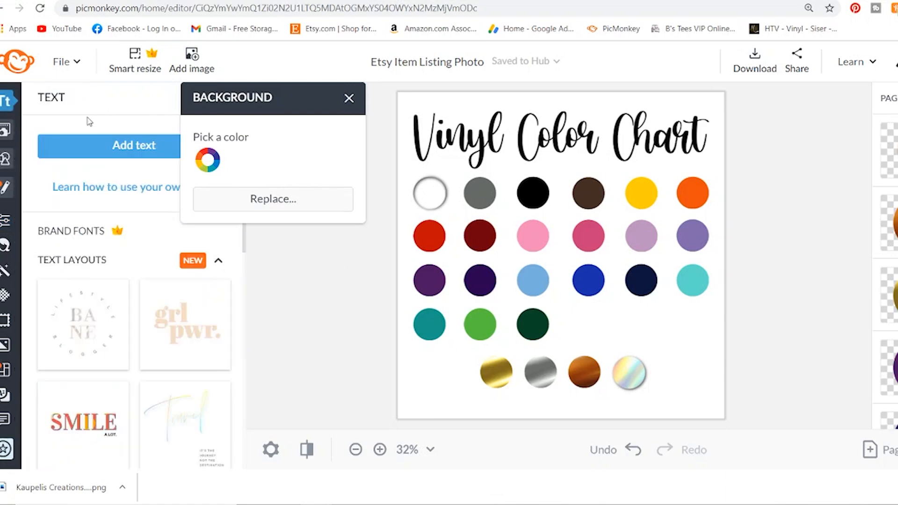
pyautogui.click(153, 154)
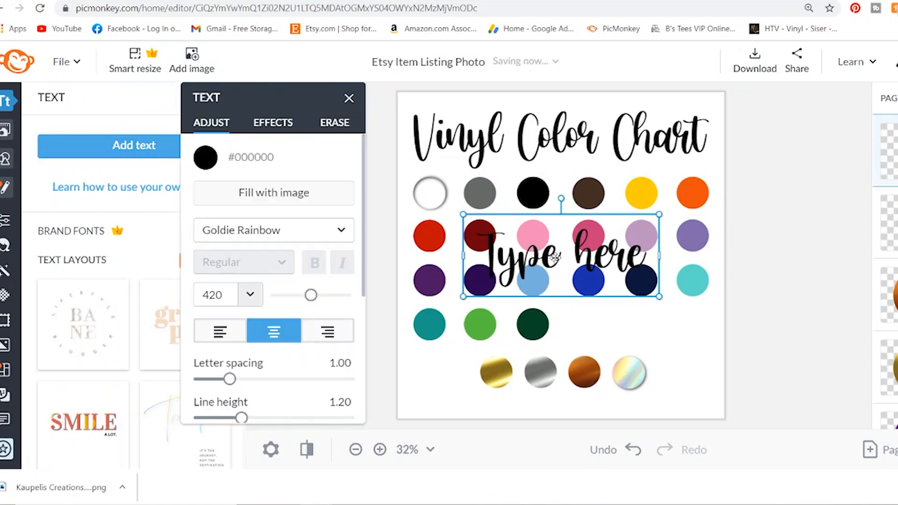
pyautogui.moveTo(557, 258); pyautogui.dragTo(526, 270)
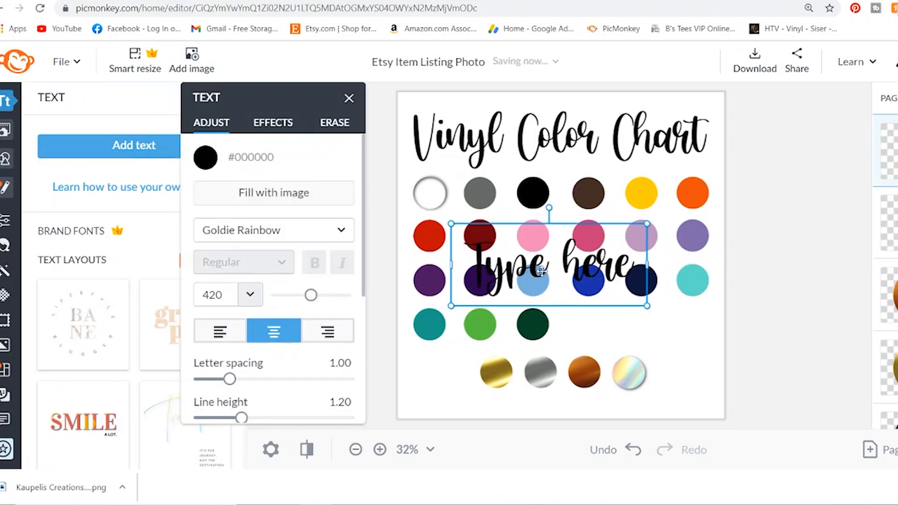
pyautogui.doubleClick(538, 271)
pyautogui.write('1')
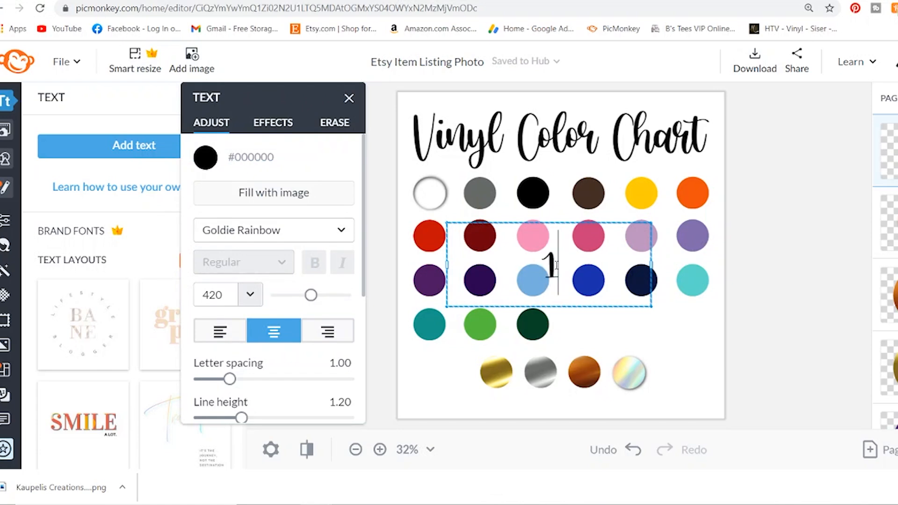
pyautogui.write('2345678')
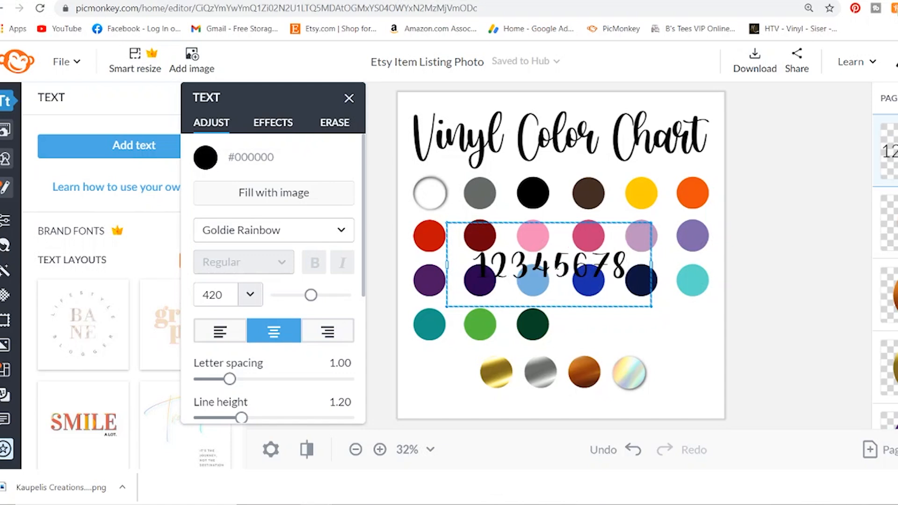
pyautogui.press('BackSpace')
pyautogui.press('BackSpace')
pyautogui.press('BackSpace')
pyautogui.press('BackSpace')
pyautogui.press('BackSpace')
pyautogui.press('BackSpace')
pyautogui.press('BackSpace')
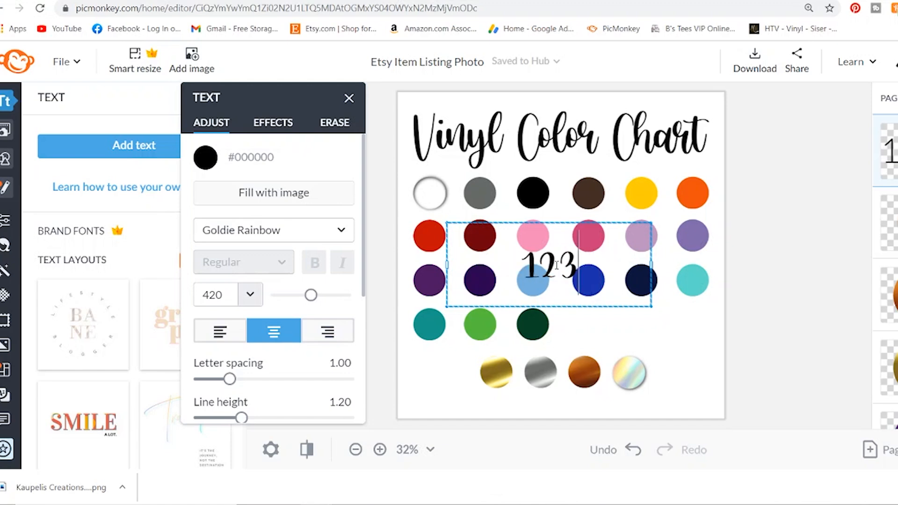
pyautogui.press('BackSpace')
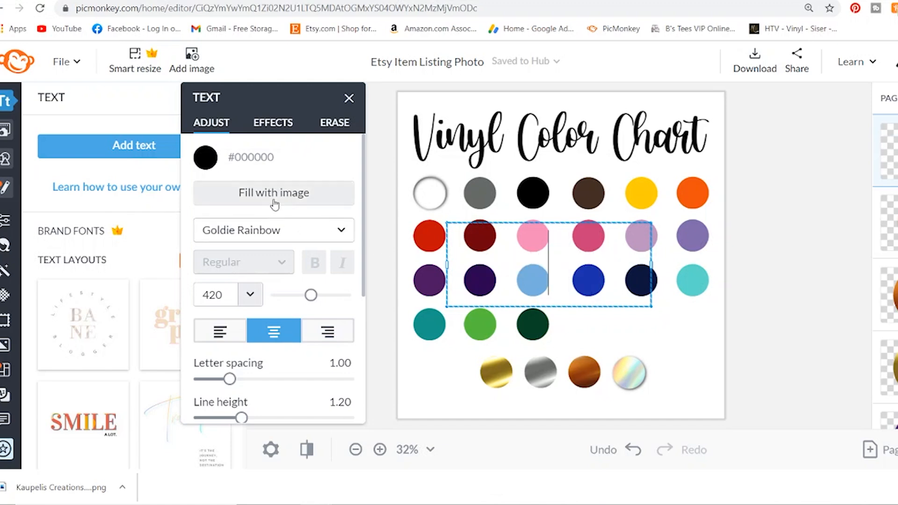
# - Set the text box's font to Geo Sans Light and enter the number 1
pyautogui.click(308, 232)
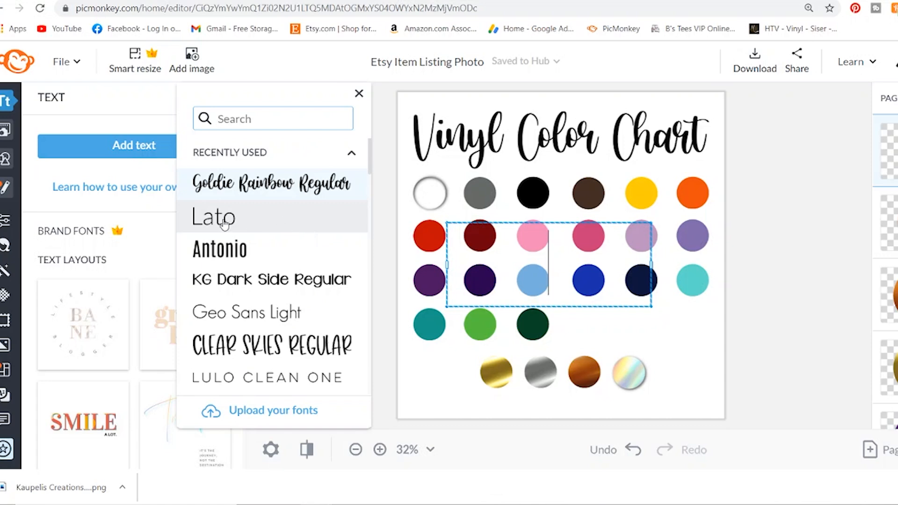
pyautogui.click(346, 312)
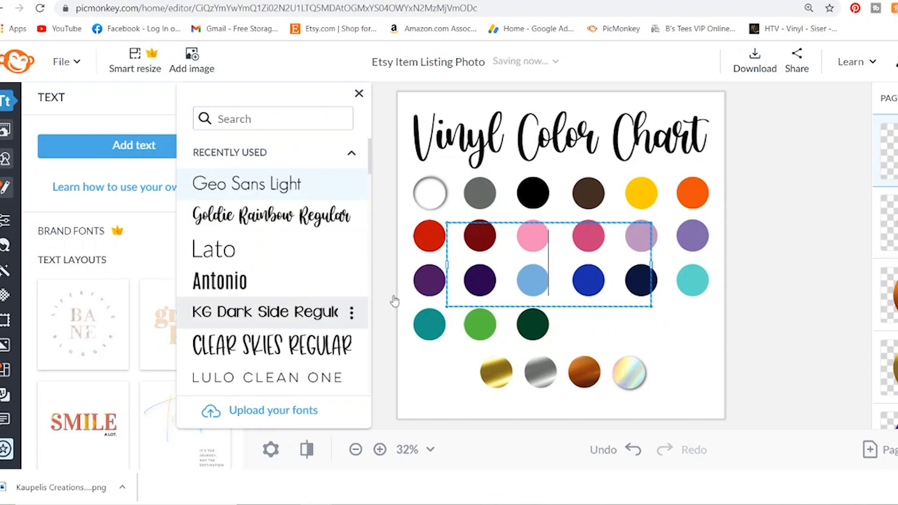
pyautogui.write('2')
pyautogui.press('BackSpace')
pyautogui.write('12345')
pyautogui.press('BackSpace')
pyautogui.press('BackSpace')
pyautogui.press('BackSpace')
pyautogui.press('BackSpace')
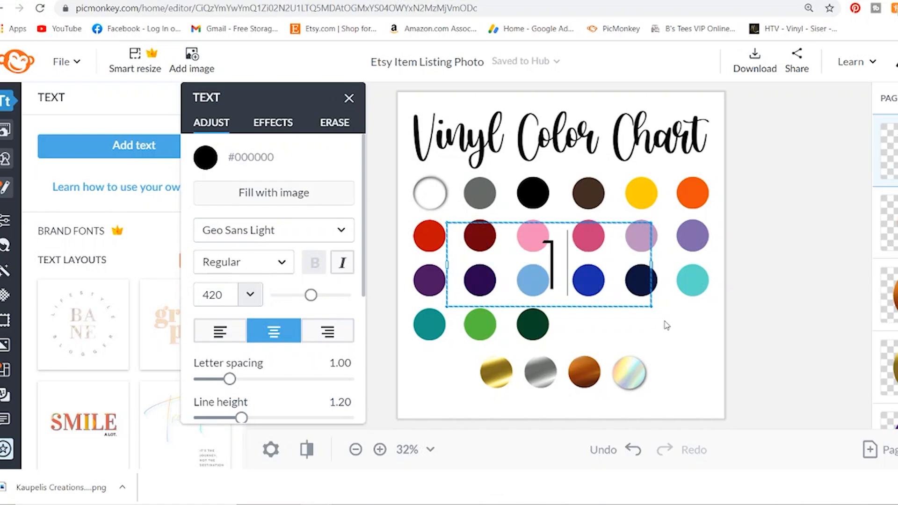
# - Shrink the number 1 to size 149 and center it on the white circle
pyautogui.moveTo(531, 248); pyautogui.dragTo(641, 302)
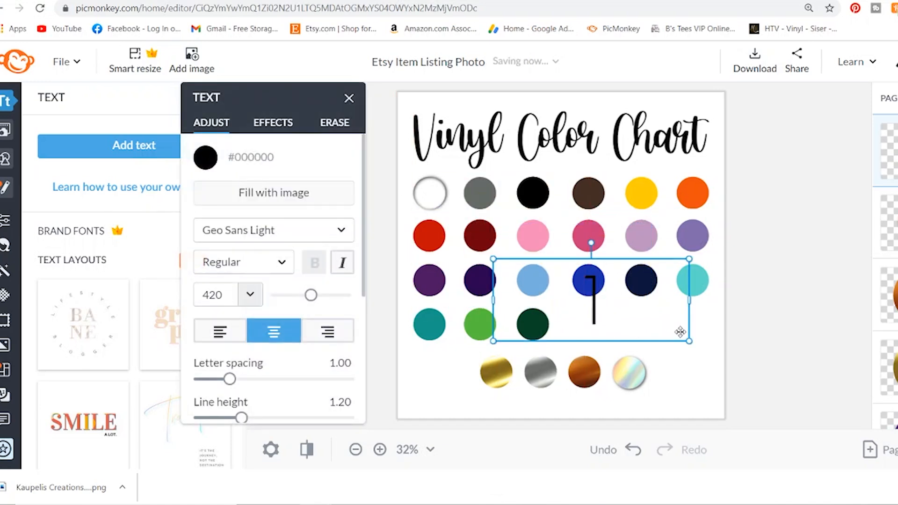
pyautogui.moveTo(690, 343); pyautogui.dragTo(584, 296)
pyautogui.moveTo(535, 274); pyautogui.dragTo(425, 196)
pyautogui.moveTo(475, 215); pyautogui.dragTo(430, 192)
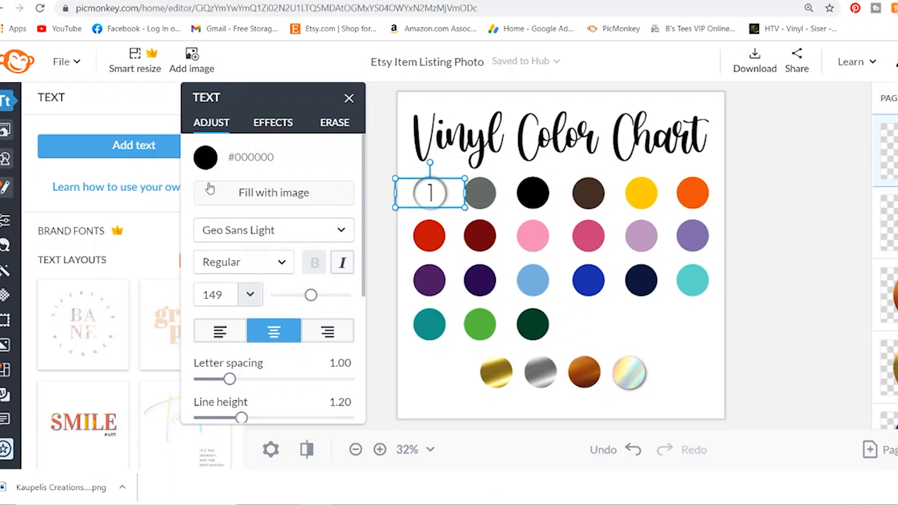
# - Duplicate the number 1 onto the gray circle and change the copy to 2
pyautogui.rightClick(431, 193)
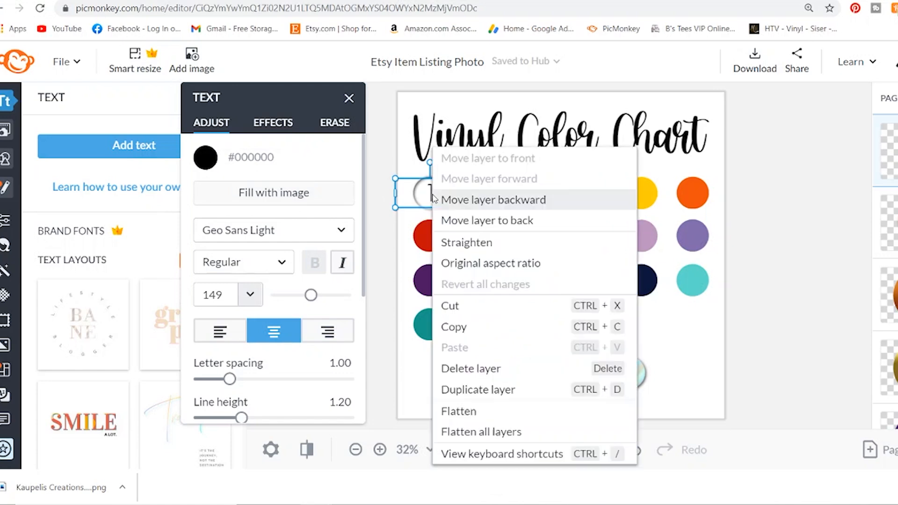
pyautogui.click(512, 389)
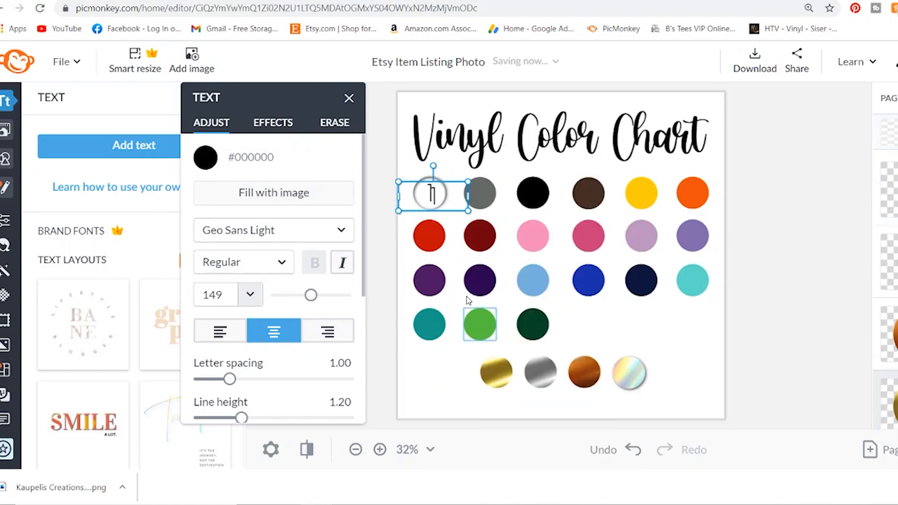
pyautogui.moveTo(432, 193); pyautogui.dragTo(482, 193)
pyautogui.doubleClick(482, 193)
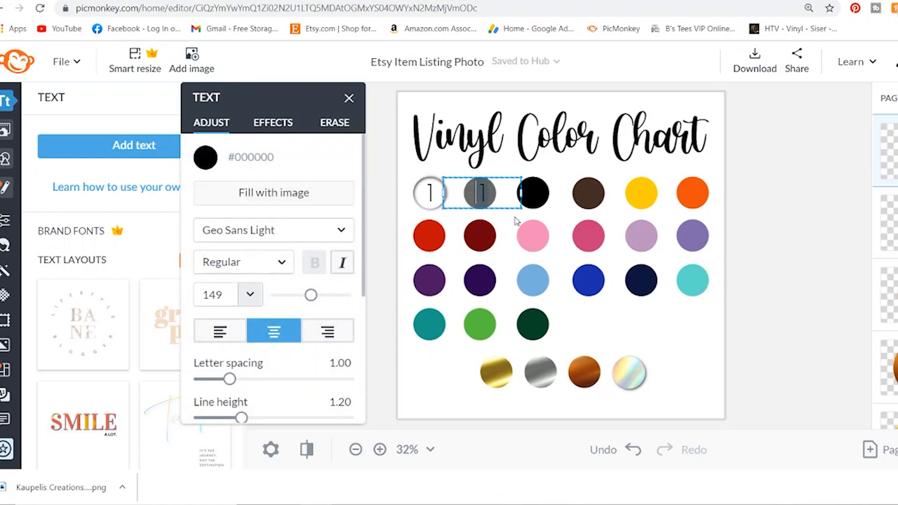
pyautogui.write('2')
pyautogui.press('Escape')
# - Place the number 3 on the black circle and set the number text color to white
pyautogui.moveTo(482, 192); pyautogui.dragTo(612, 193)
pyautogui.click(626, 314)
pyautogui.click(480, 195)
pyautogui.write('3')
pyautogui.click(176, 158)
pyautogui.click(211, 176)
# - Duplicate the number onto the brown, yellow and orange circles and change the copies to 4, 5 and 6
pyautogui.rightClick(533, 193)
pyautogui.click(552, 388)
pyautogui.write('4')
pyautogui.click(450, 193)
pyautogui.rightClick(560, 192)
pyautogui.click(607, 389)
pyautogui.write('5')
pyautogui.rightClick(615, 193)
pyautogui.click(661, 388)
pyautogui.write('6')
# - Place numbers 7 through 11 on the first five circles of the second row
pyautogui.moveTo(496, 220); pyautogui.dragTo(400, 235)
pyautogui.write('7')
pyautogui.moveTo(400, 236); pyautogui.dragTo(451, 236)
pyautogui.write('8910')
pyautogui.write('11')
# - Place number 12 on the second row's purple circle and numbers 13 through 18 across the third row
pyautogui.moveTo(559, 235); pyautogui.dragTo(399, 281)
pyautogui.write('1213')
pyautogui.moveTo(399, 281); pyautogui.dragTo(502, 281)
pyautogui.write('1415161718')
# - Place numbers 19, 20 and 21 on the teal, light green and dark green circles
pyautogui.rightClick(666, 281)
pyautogui.click(706, 389)
pyautogui.write('19')
pyautogui.moveTo(402, 325); pyautogui.dragTo(456, 323)
pyautogui.write('2021')
# - Place numbers 22, 23, 24 and 25 on the gold, silver, copper and holographic circles
pyautogui.rightClick(508, 324)
pyautogui.click(547, 389)
pyautogui.write('22')
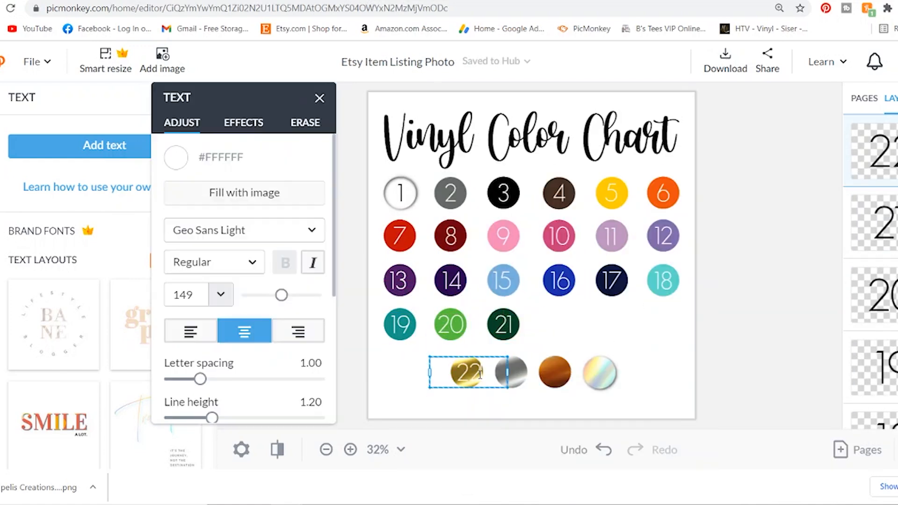
pyautogui.rightClick(476, 374)
pyautogui.click(519, 299)
pyautogui.write('2324')
pyautogui.moveTo(565, 373); pyautogui.dragTo(600, 373)
pyautogui.write('25')
# - Add black two-line text Simply Sallie in the title's script font with 0.90 line height, placed below circle 18
pyautogui.click(450, 193)
pyautogui.click(470, 215)
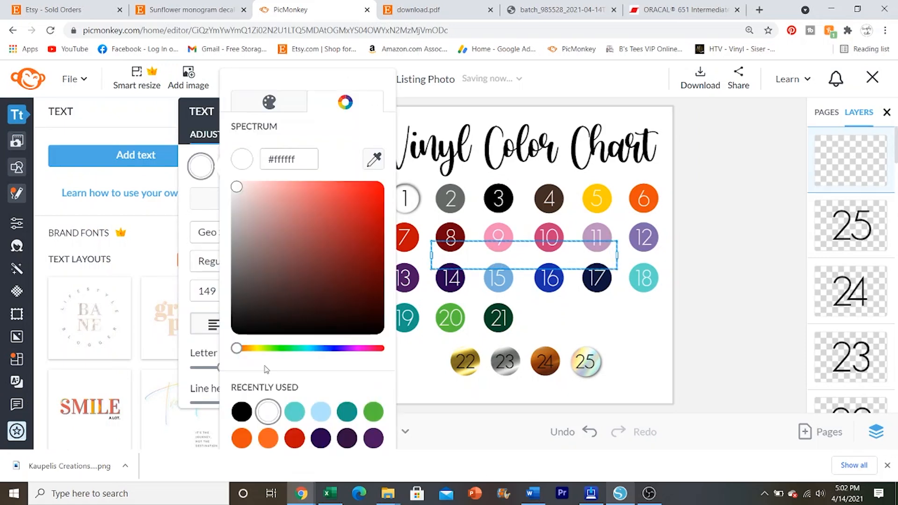
pyautogui.click(241, 412)
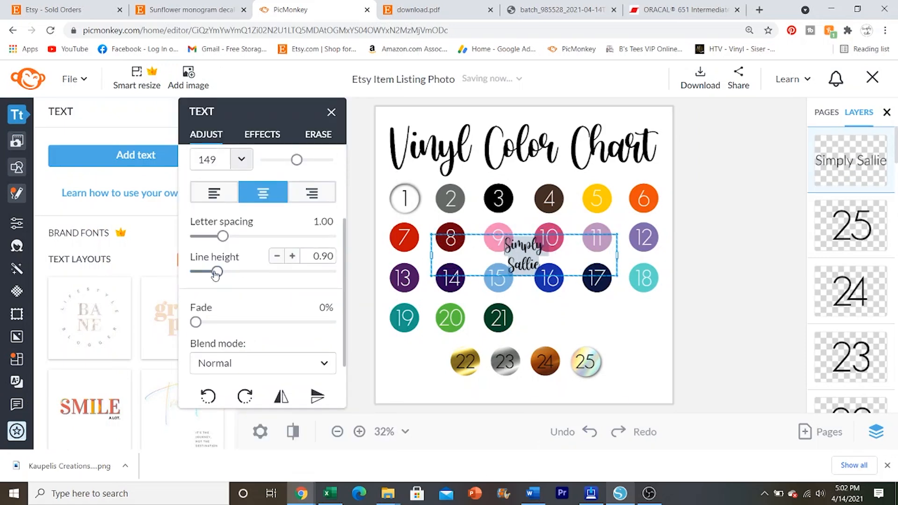
pyautogui.moveTo(504, 293); pyautogui.dragTo(550, 313)
# - Add a pink brushed label graphic behind the Simply Sallie text and group the two
pyautogui.click(17, 167)
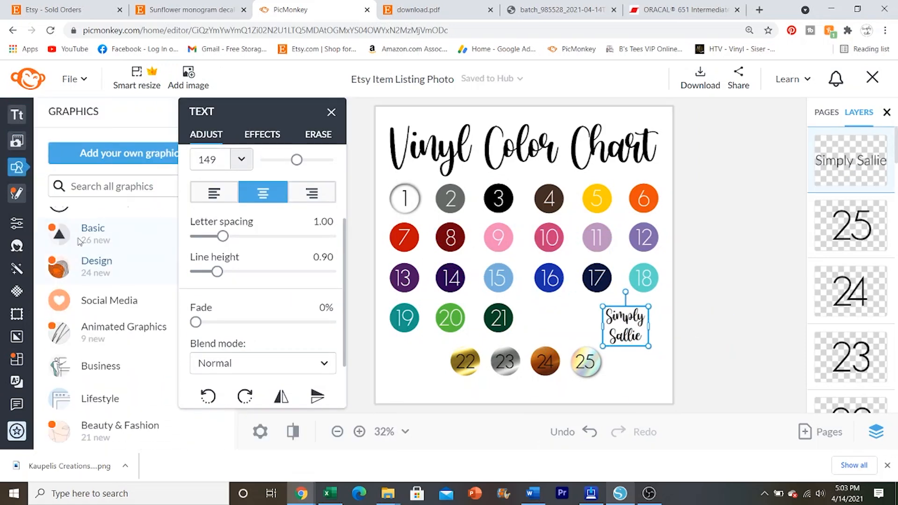
pyautogui.click(101, 243)
pyautogui.scroll(-3, 196, 248)
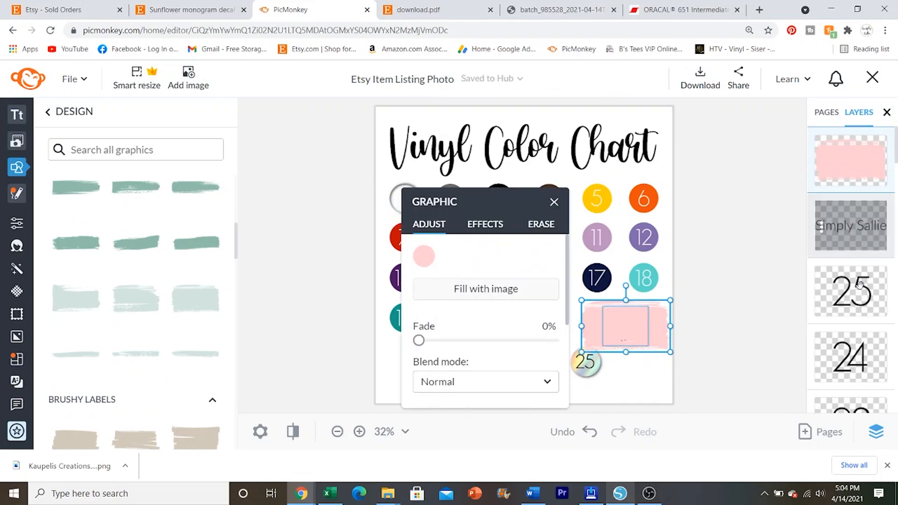
pyautogui.click(635, 340)
pyautogui.moveTo(635, 340); pyautogui.dragTo(635, 344)
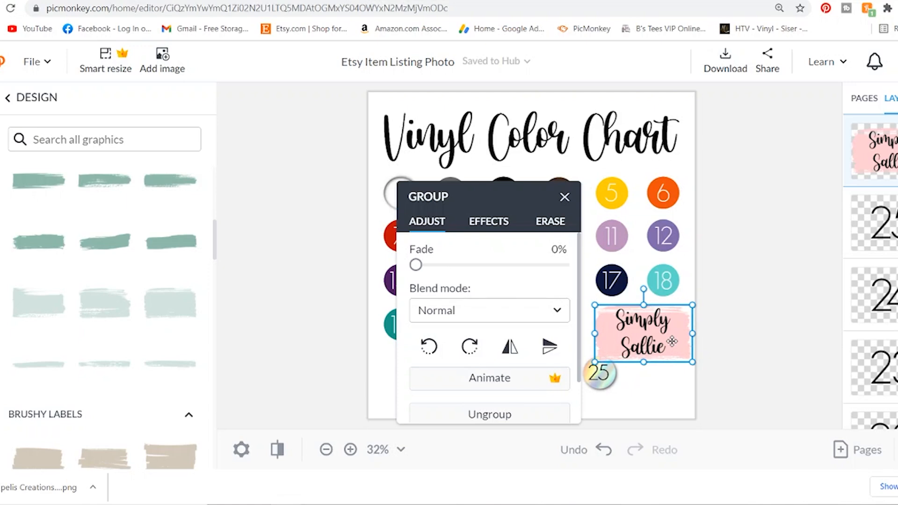
# - Enlarge the faded Simply Sallie group across the whole canvas and tilt it slightly counterclockwise as a watermark
pyautogui.moveTo(416, 265); pyautogui.dragTo(493, 267)
pyautogui.moveTo(475, 208); pyautogui.dragTo(201, 213)
pyautogui.moveTo(596, 305); pyautogui.dragTo(409, 196)
pyautogui.moveTo(608, 282)
pyautogui.mouseDown()
pyautogui.moveTo(582, 264)
pyautogui.moveTo(595, 270)
pyautogui.mouseUp()
pyautogui.moveTo(200, 272); pyautogui.dragTo(246, 273)
pyautogui.moveTo(395, 185); pyautogui.dragTo(280, 117)
pyautogui.moveTo(482, 219); pyautogui.dragTo(547, 235)
pyautogui.moveTo(544, 116); pyautogui.dragTo(521, 119)
pyautogui.moveTo(245, 273); pyautogui.dragTo(266, 274)
pyautogui.moveTo(763, 331); pyautogui.dragTo(853, 364)
pyautogui.moveTo(648, 333); pyautogui.dragTo(593, 331)
# - Set the watermark's fade to 94% and move its layer behind the title, circles and numbers
pyautogui.moveTo(262, 273)
pyautogui.mouseDown()
pyautogui.moveTo(273, 279)
pyautogui.moveTo(262, 280)
pyautogui.mouseUp()
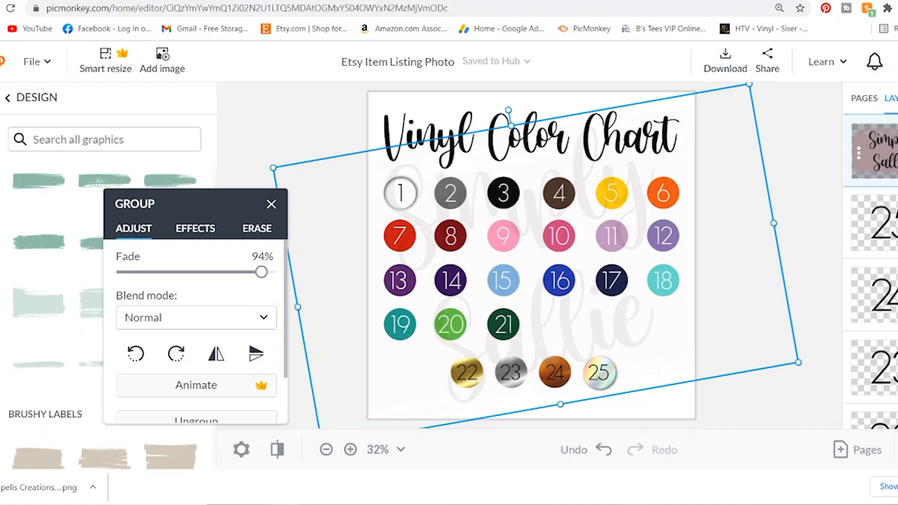
pyautogui.moveTo(873, 152); pyautogui.dragTo(896, 354)
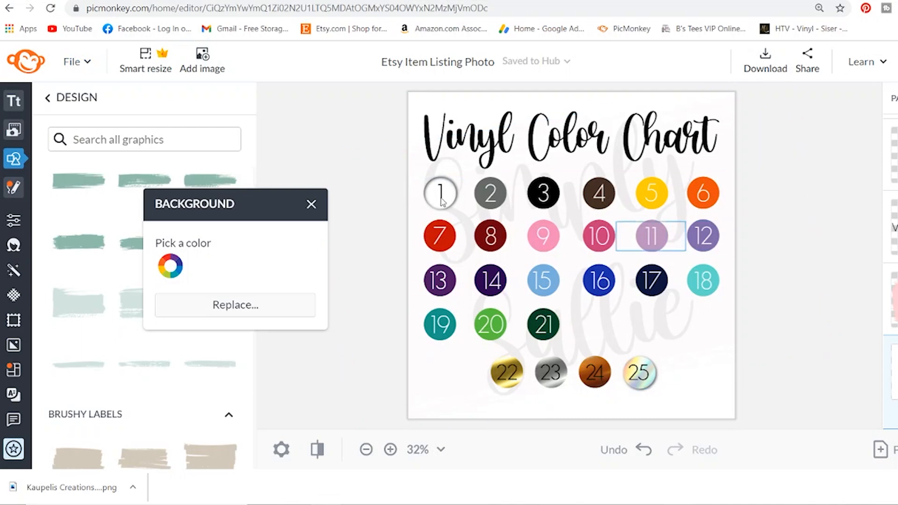
# - Apply a Simple Edge frame to the background with a black outer border of thickness 23 and a reduced white inner border
pyautogui.moveTo(18, 201)
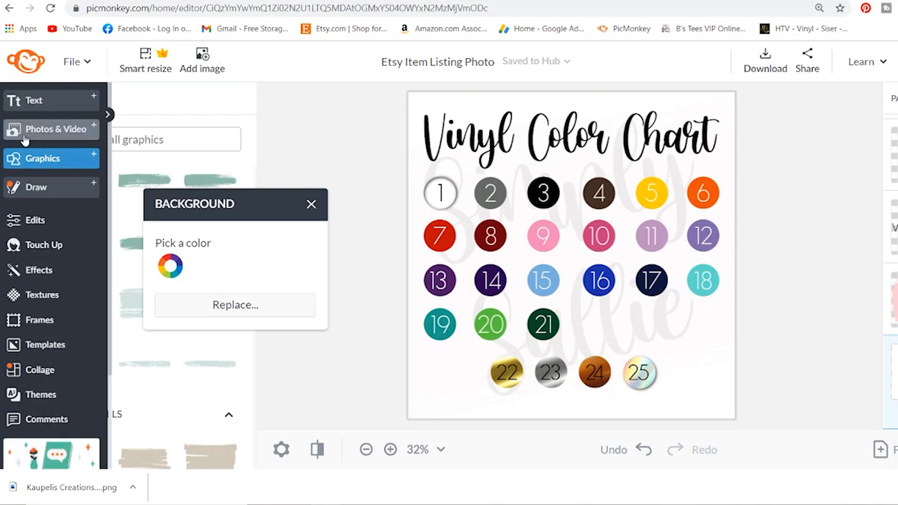
pyautogui.click(42, 321)
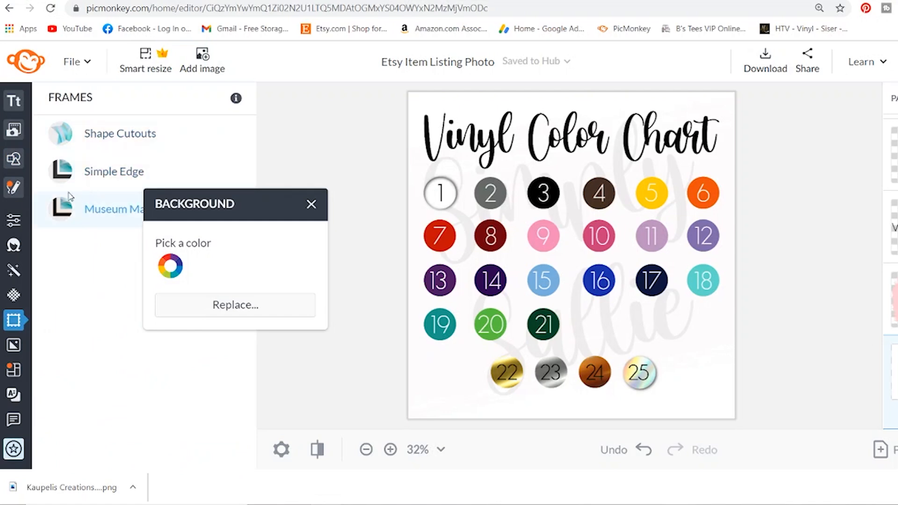
pyautogui.click(66, 183)
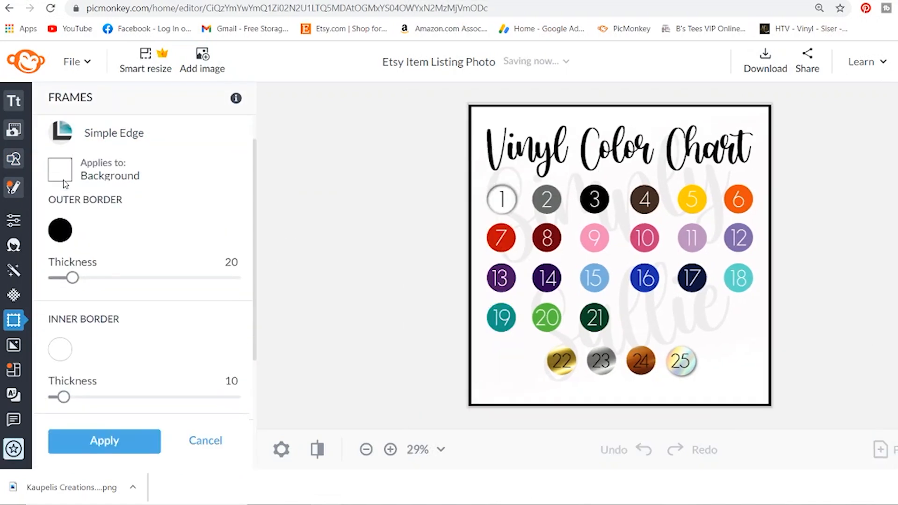
pyautogui.moveTo(73, 278)
pyautogui.mouseDown()
pyautogui.moveTo(83, 278)
pyautogui.moveTo(65, 284)
pyautogui.mouseUp()
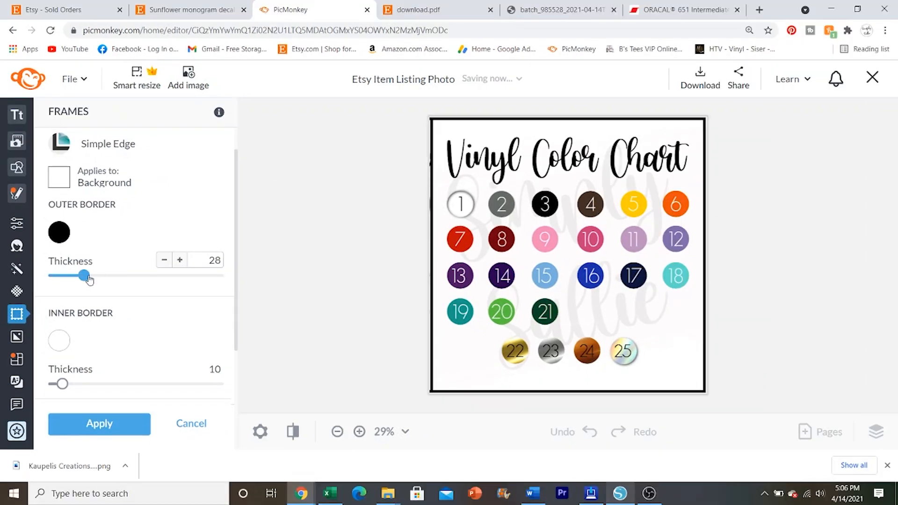
pyautogui.scroll(-1, 197, 296)
pyautogui.moveTo(64, 330); pyautogui.dragTo(2, 362)
pyautogui.scroll(3, 140, 234)
pyautogui.moveTo(66, 311); pyautogui.dragTo(73, 311)
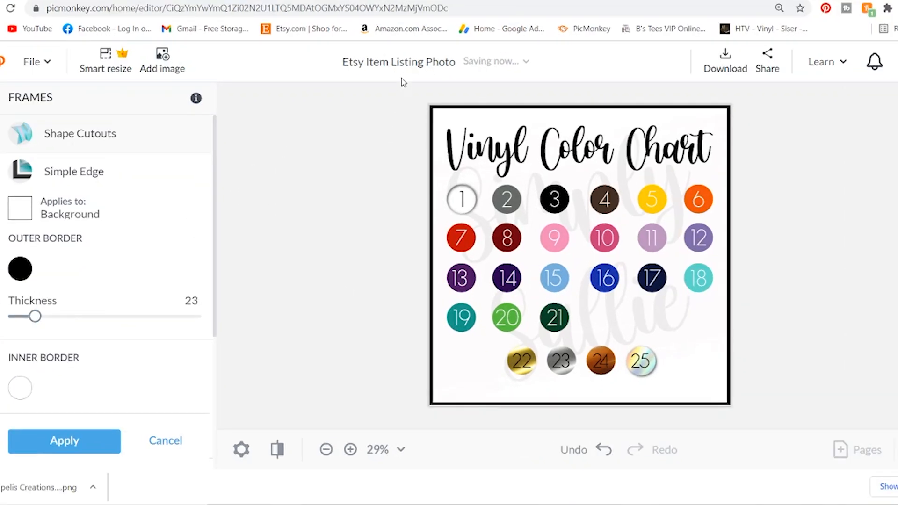
pyautogui.moveTo(97, 316)
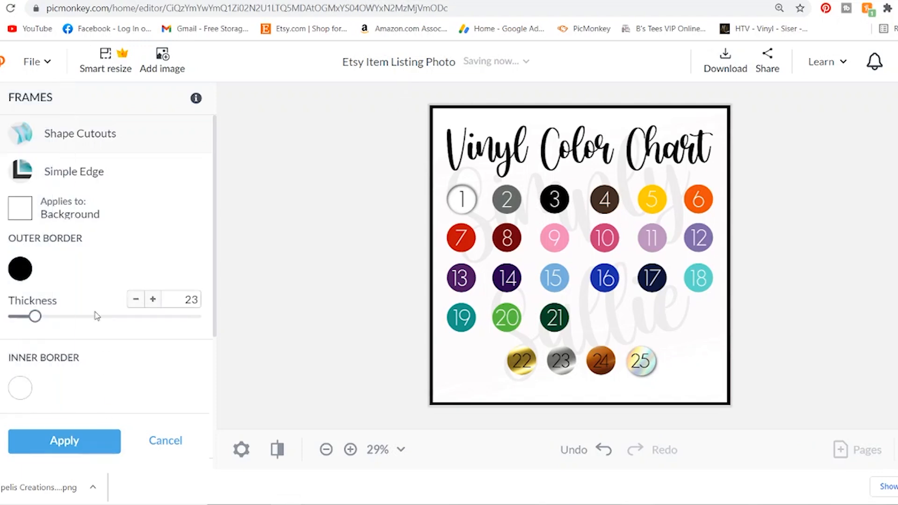
pyautogui.click(80, 444)
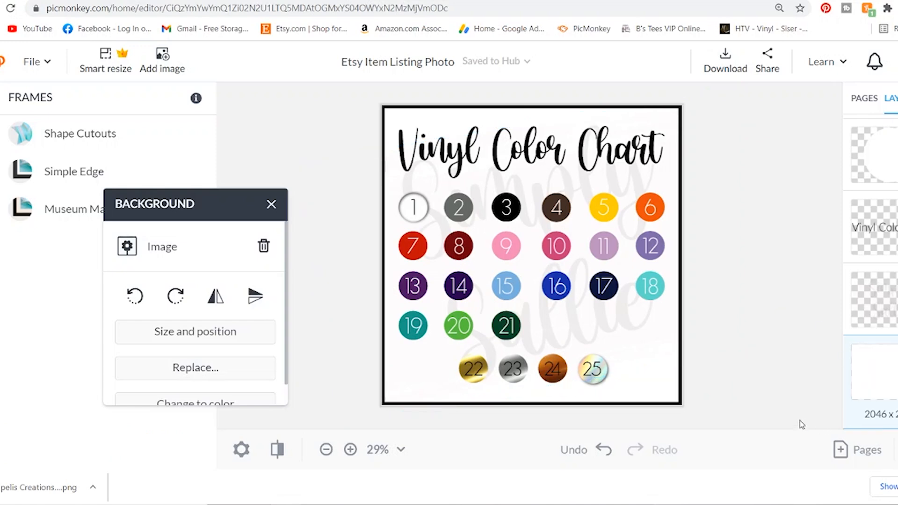
# - Download the finished chart for web as a high-quality JPG image
pyautogui.click(726, 64)
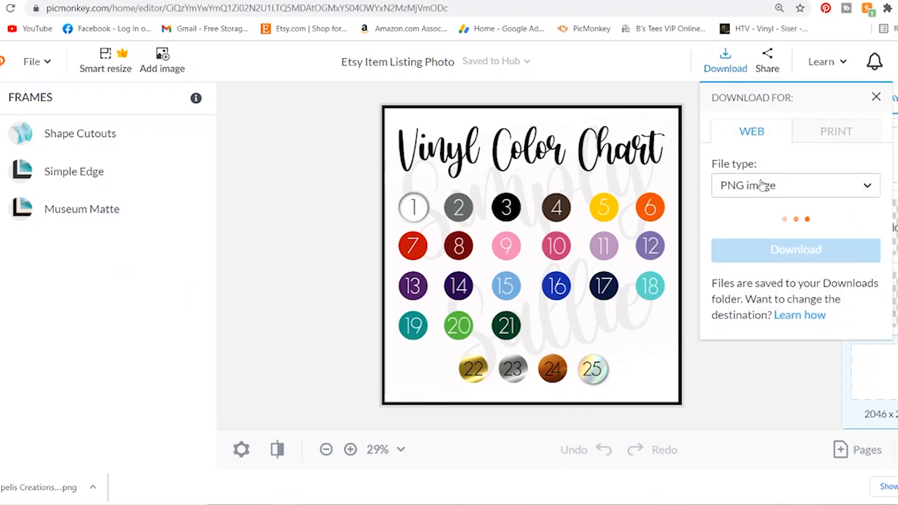
pyautogui.click(766, 196)
pyautogui.click(760, 207)
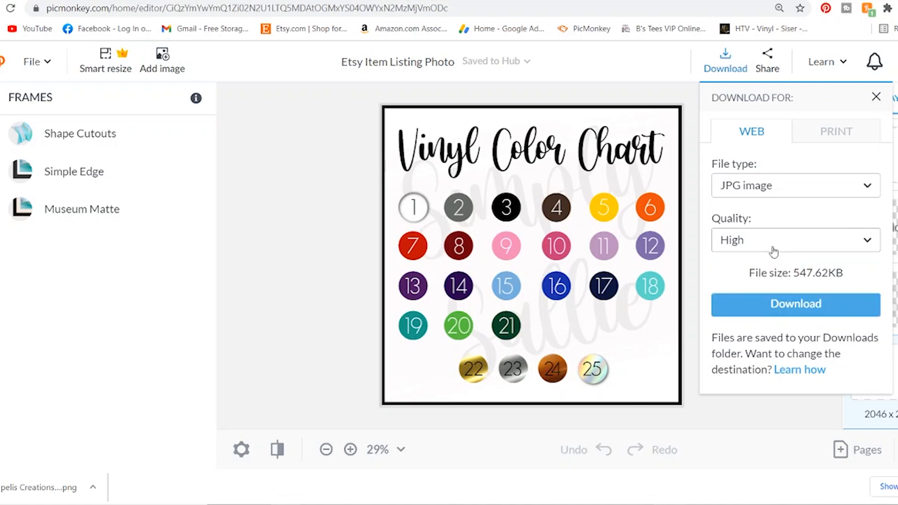
pyautogui.click(797, 307)
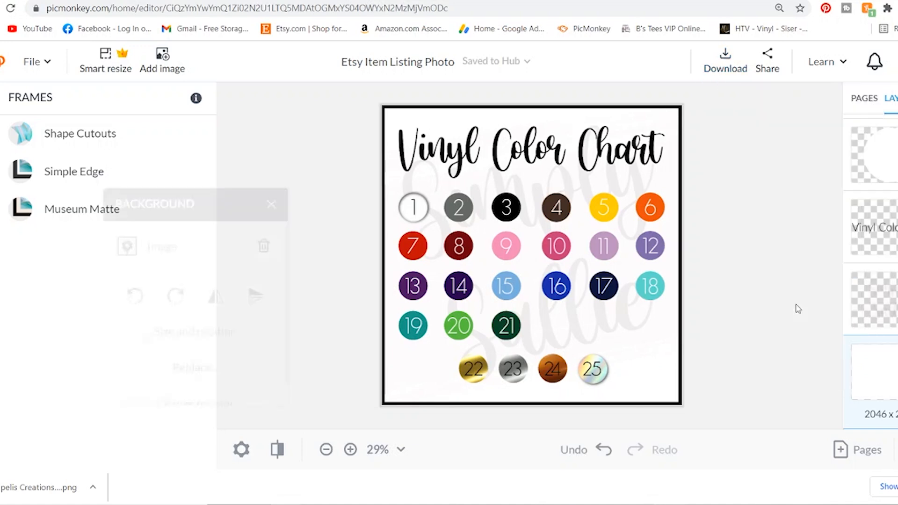